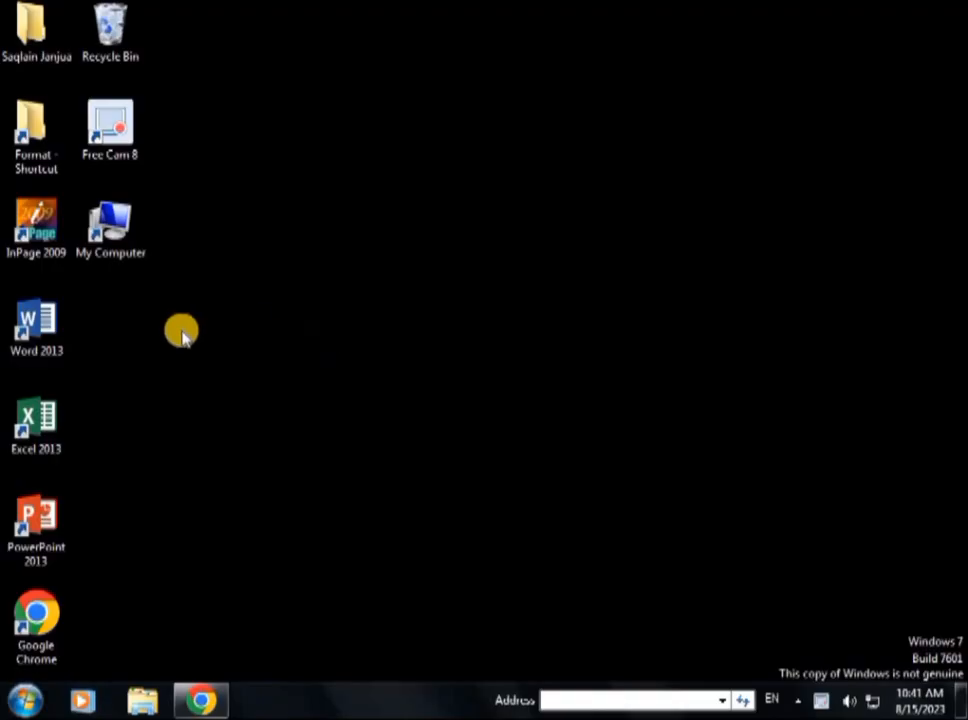
# Start InPage 2009, dismiss the registry warning and maximize the program window.
pyautogui.doubleClick(42, 235)
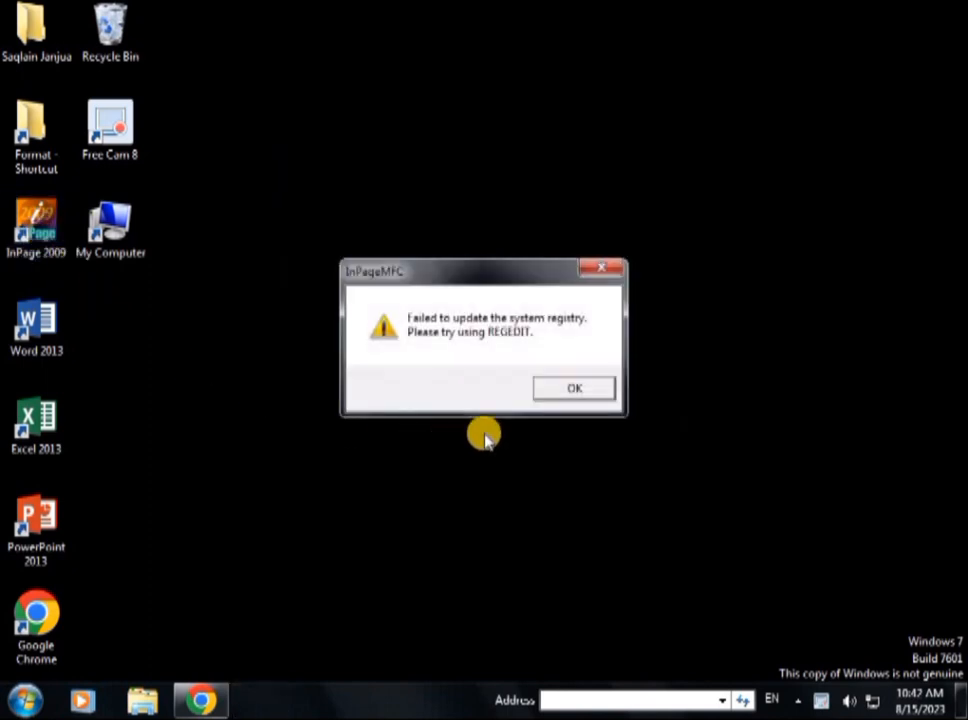
pyautogui.click(574, 389)
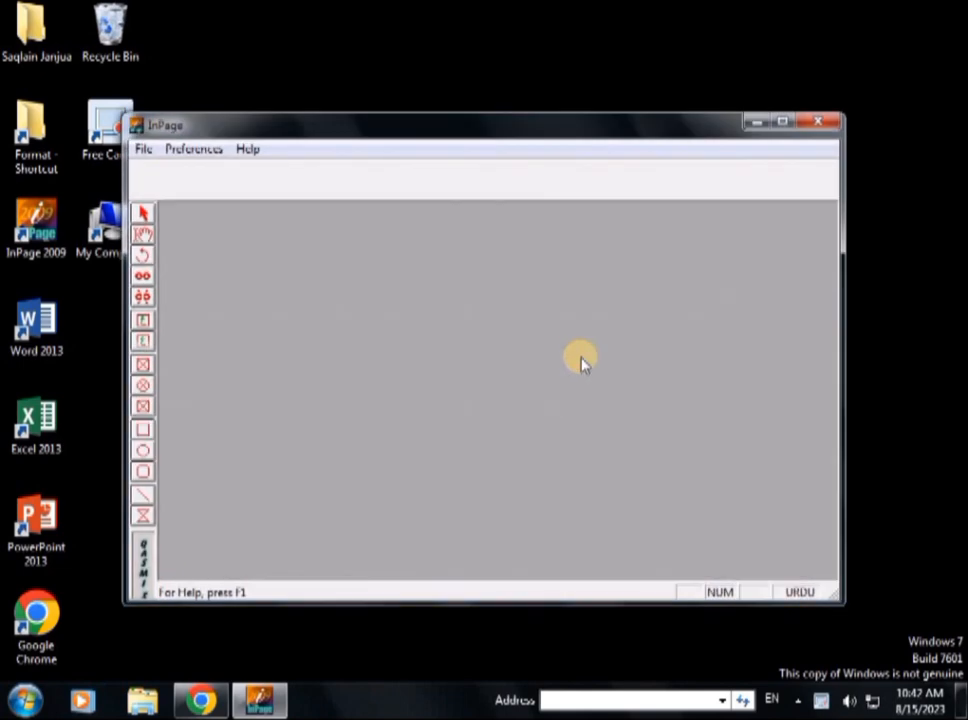
pyautogui.click(783, 124)
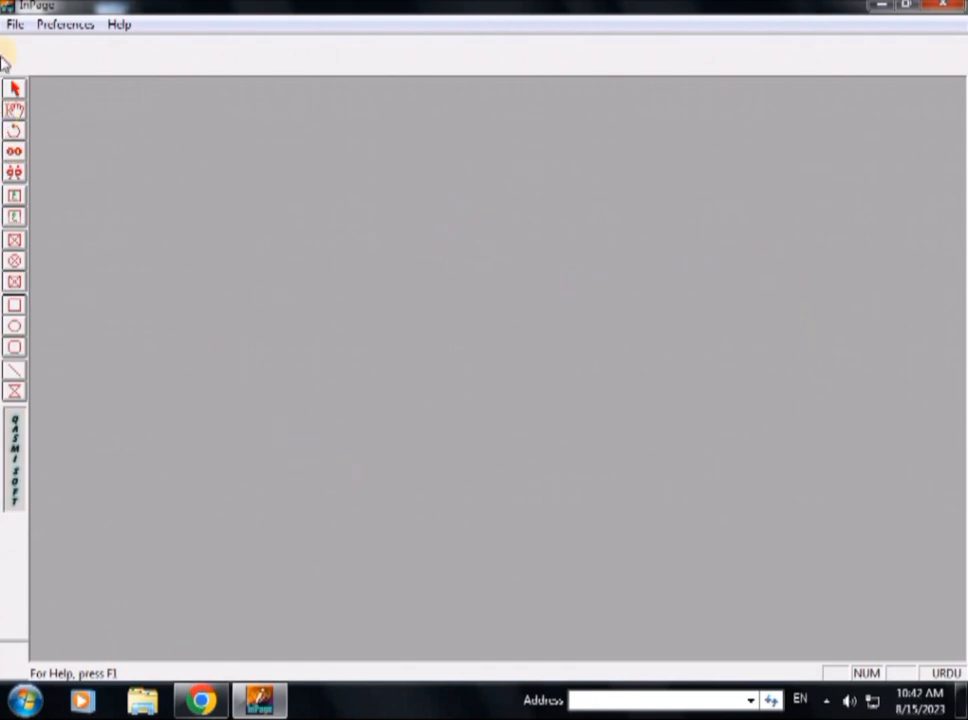
# Create a new Legal 8.5x14" portrait document with left, right, top and bottom margins all set to 1.
pyautogui.click(16, 27)
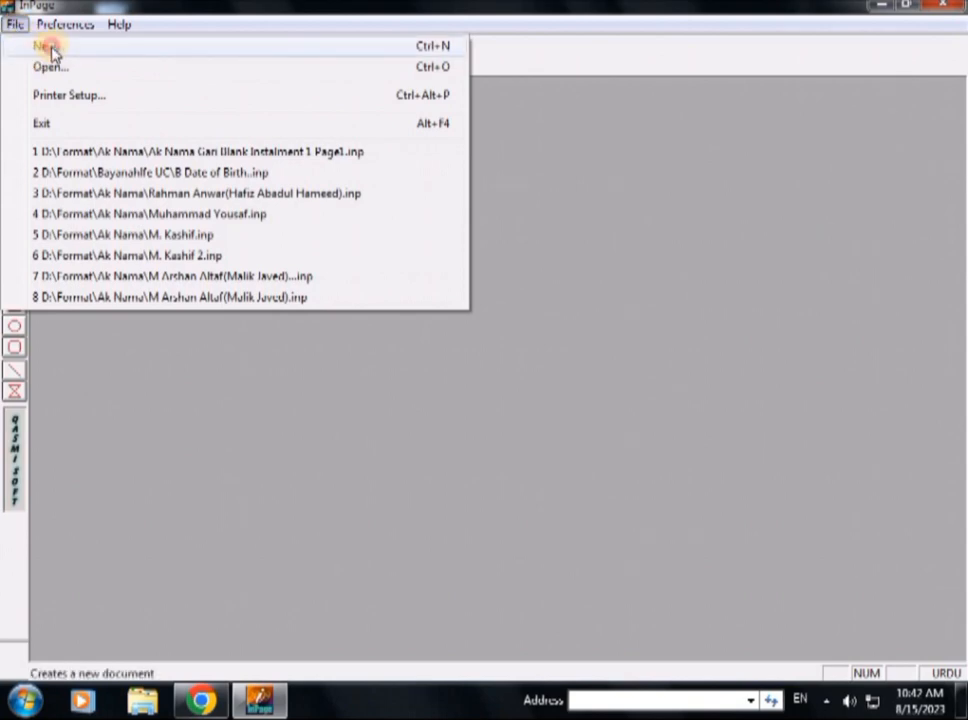
pyautogui.click(50, 47)
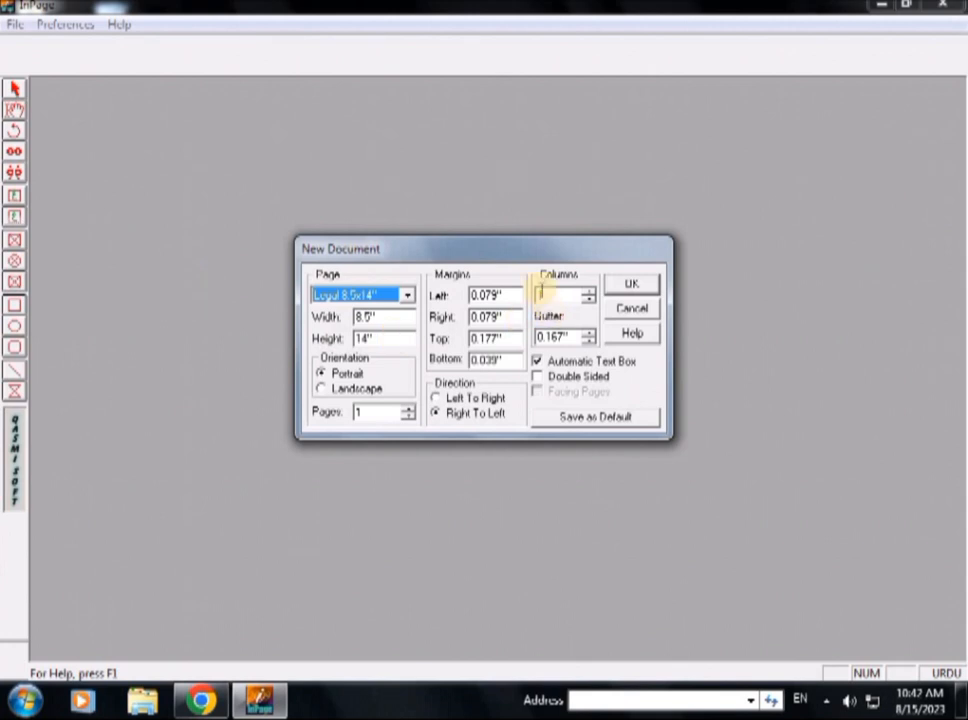
pyautogui.doubleClick(512, 296)
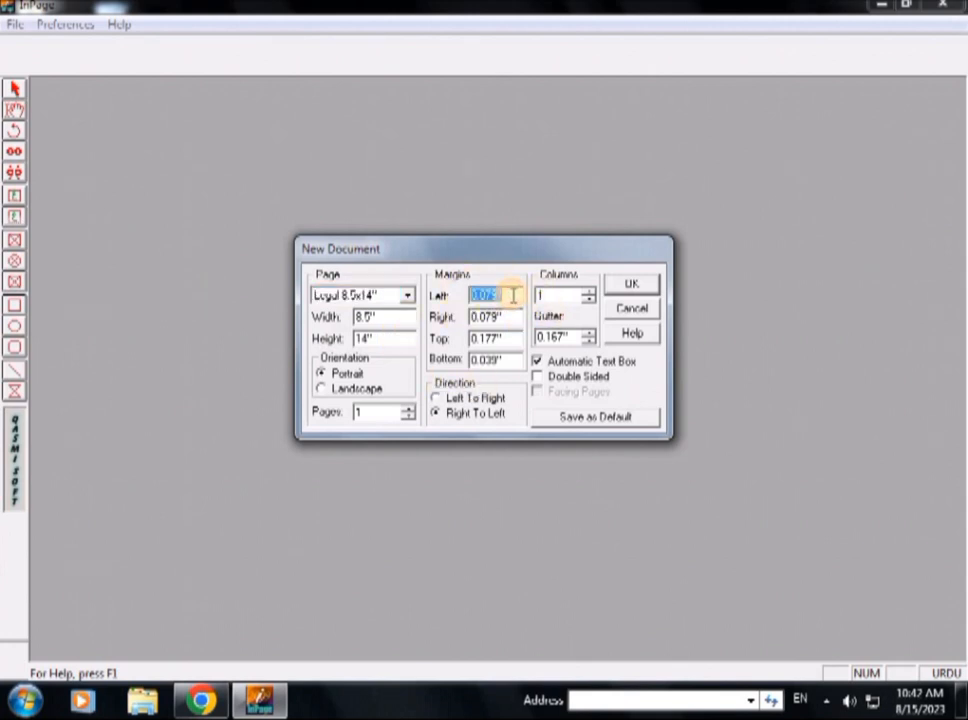
pyautogui.write('1')
pyautogui.doubleClick(506, 317)
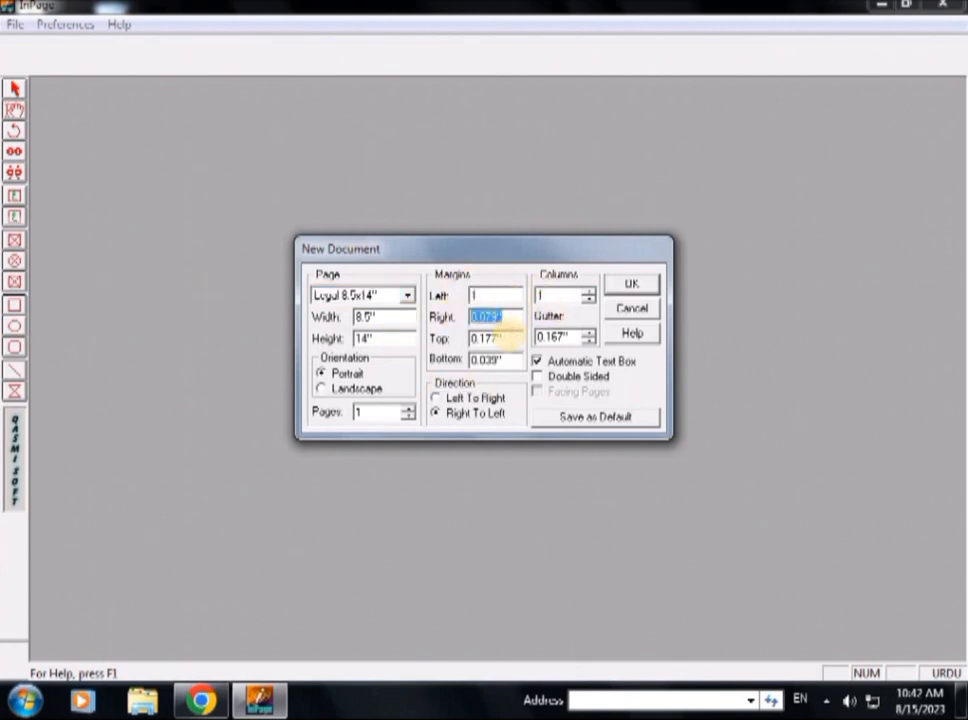
pyautogui.write('1')
pyautogui.doubleClick(505, 339)
pyautogui.write('1')
pyautogui.doubleClick(502, 360)
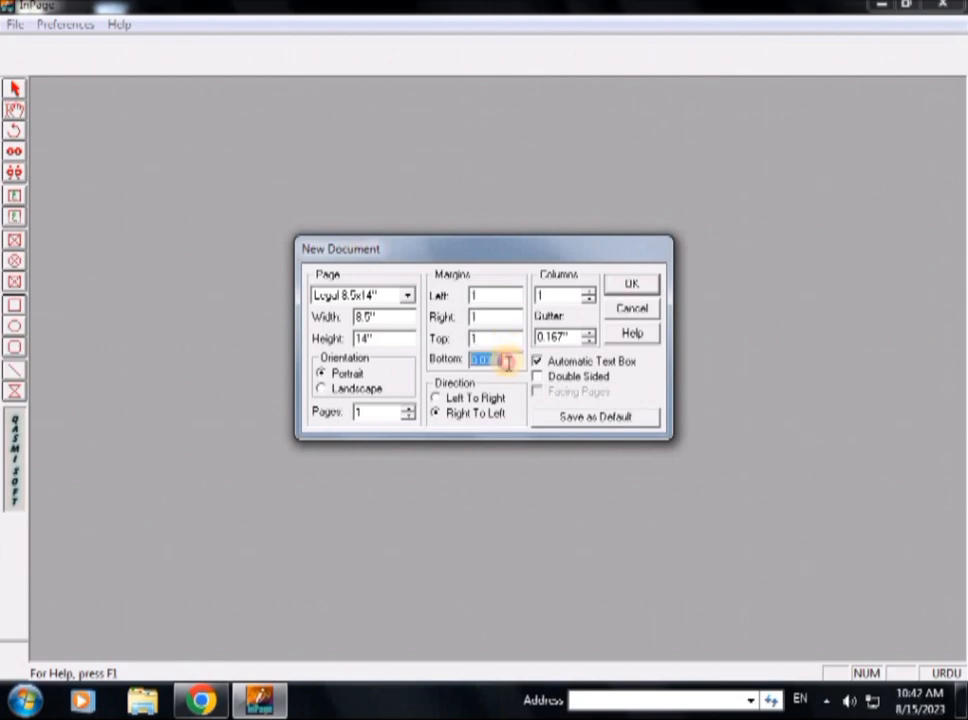
pyautogui.write('1')
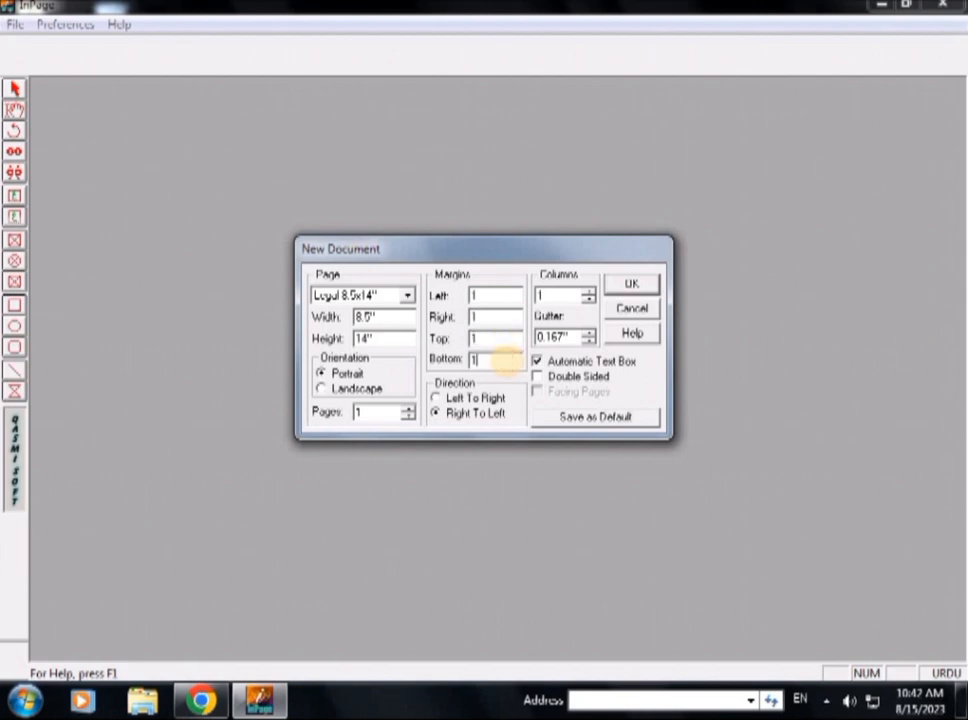
pyautogui.click(634, 287)
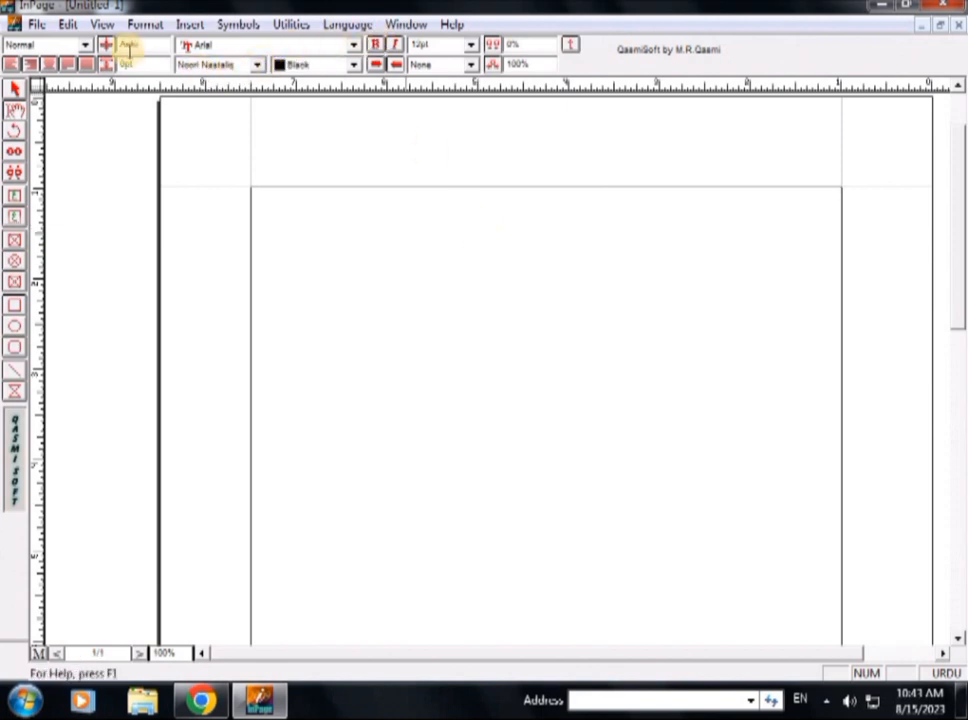
# Open the keyboard preferences and choose Phonetic as the keyboard.
pyautogui.click(40, 30)
pyautogui.click(64, 24)
pyautogui.click(65, 28)
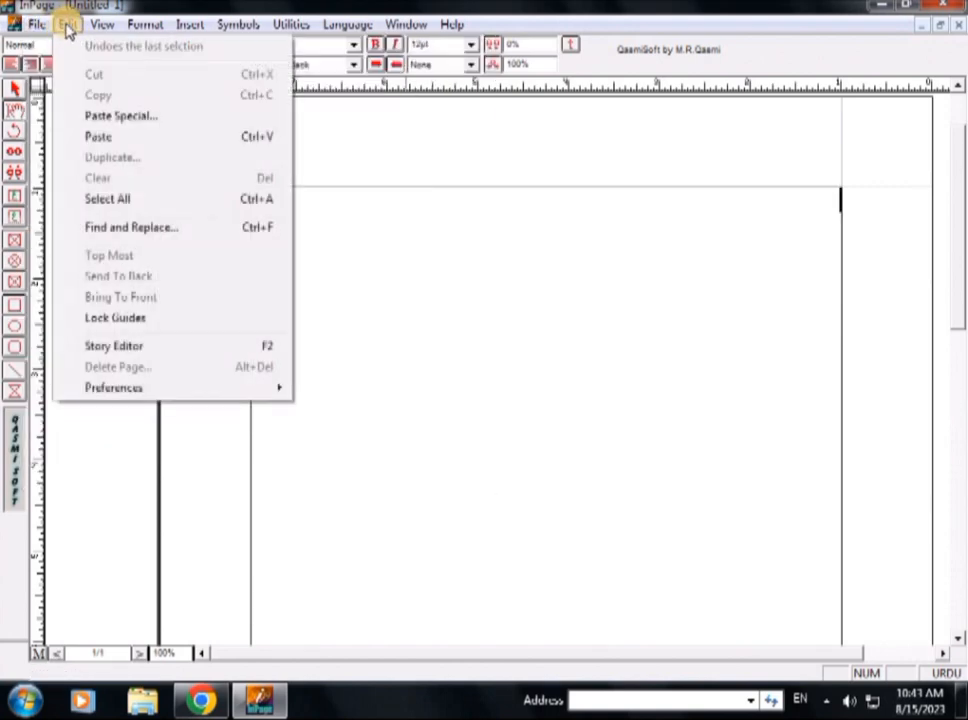
pyautogui.moveTo(122, 394)
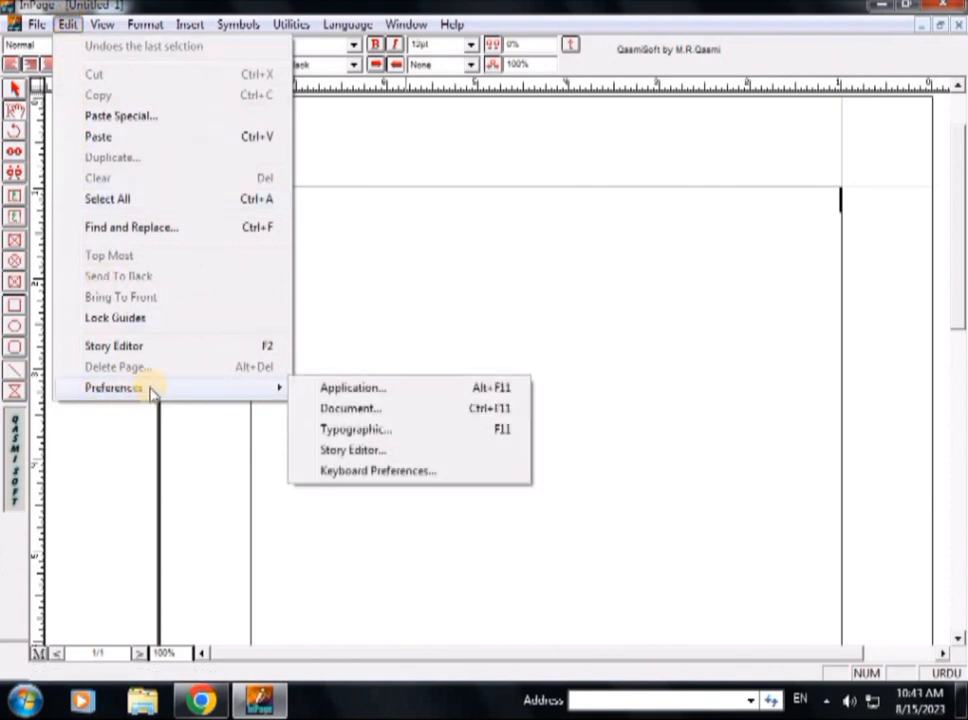
pyautogui.click(378, 471)
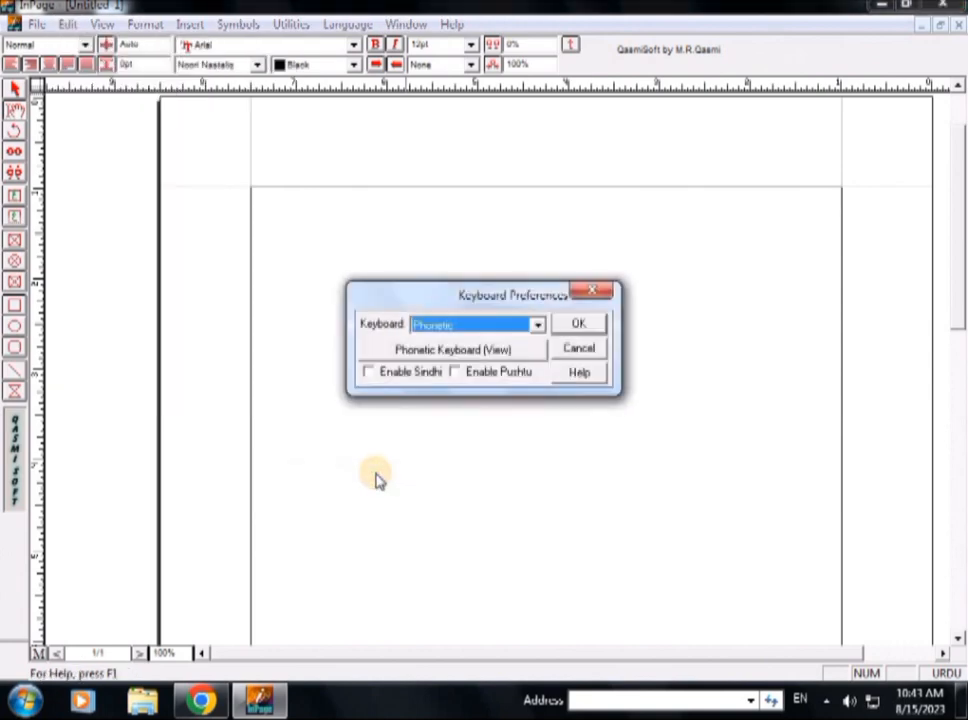
pyautogui.click(539, 330)
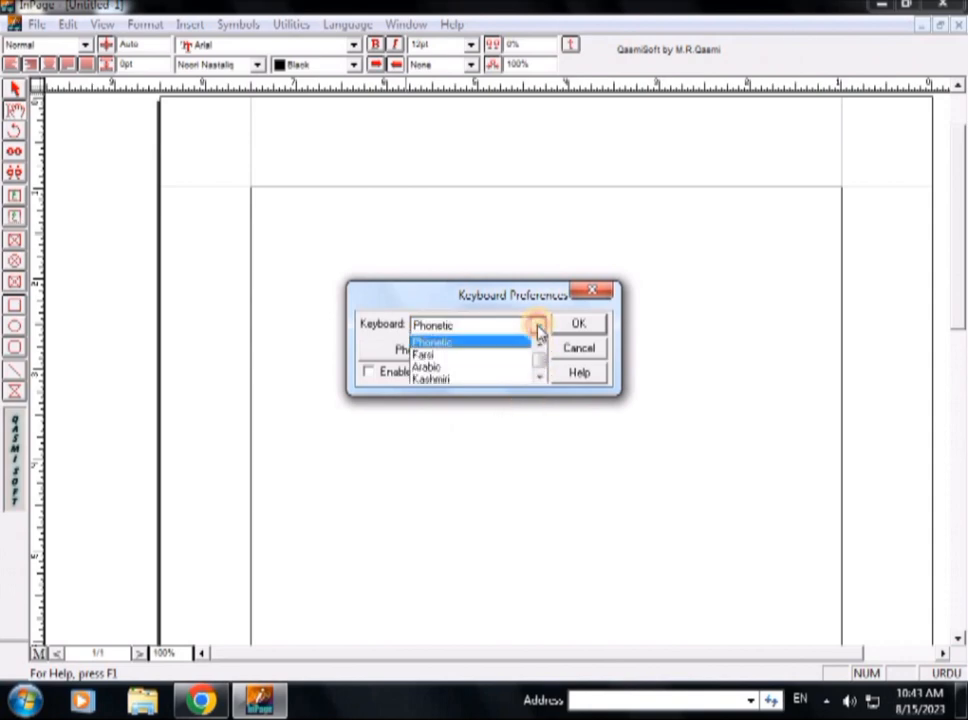
pyautogui.moveTo(540, 378); pyautogui.dragTo(538, 352)
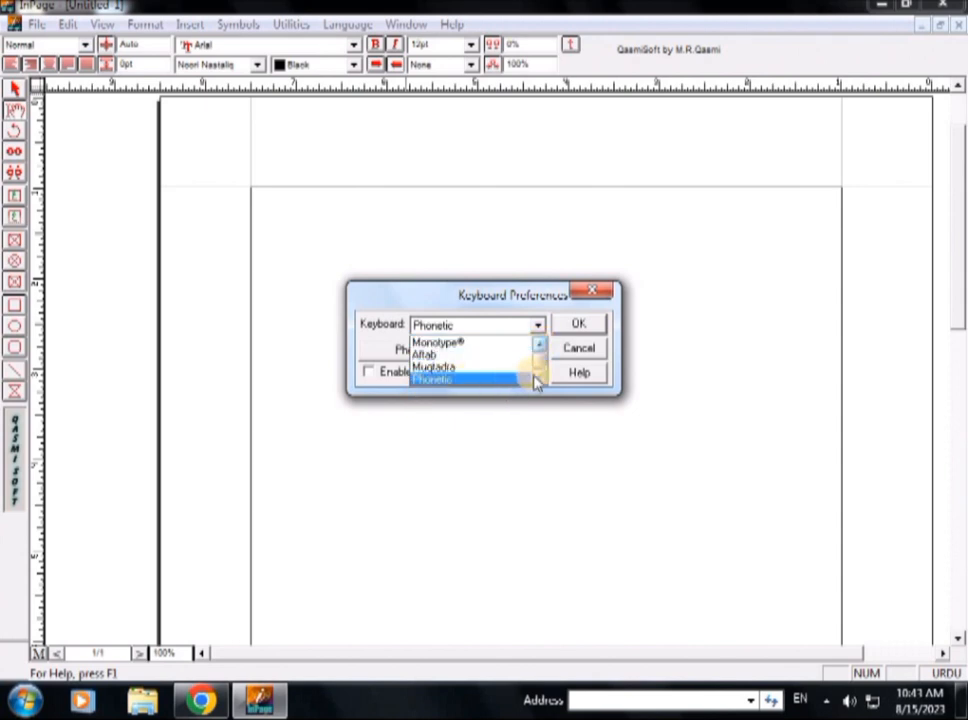
pyautogui.click(432, 372)
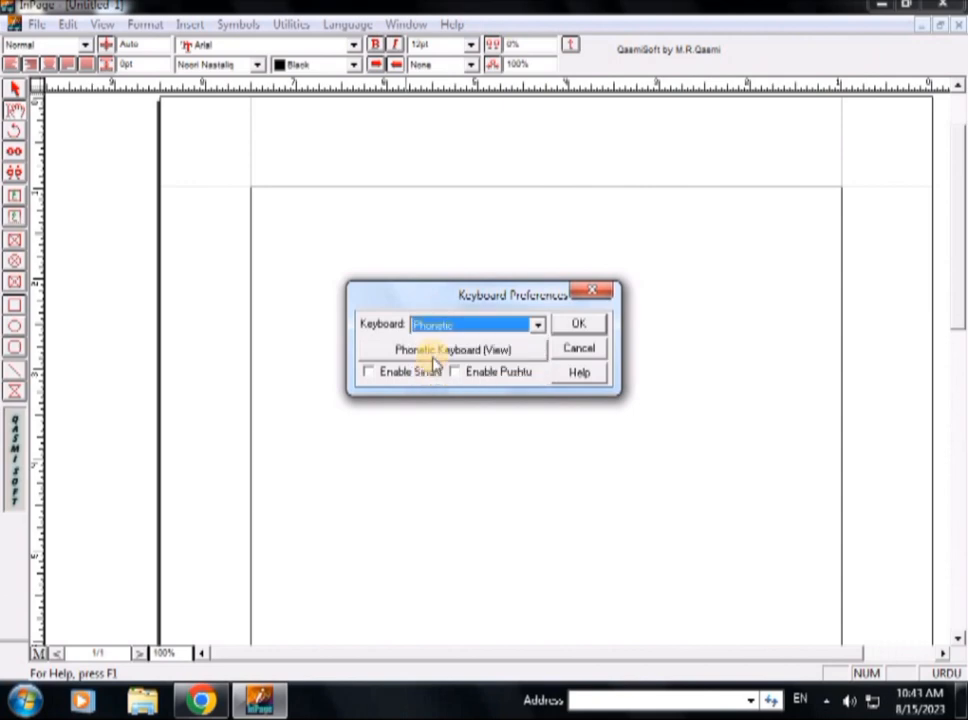
# View the Phonetic keyboard's key layout, close it and accept the keyboard preferences.
pyautogui.click(530, 355)
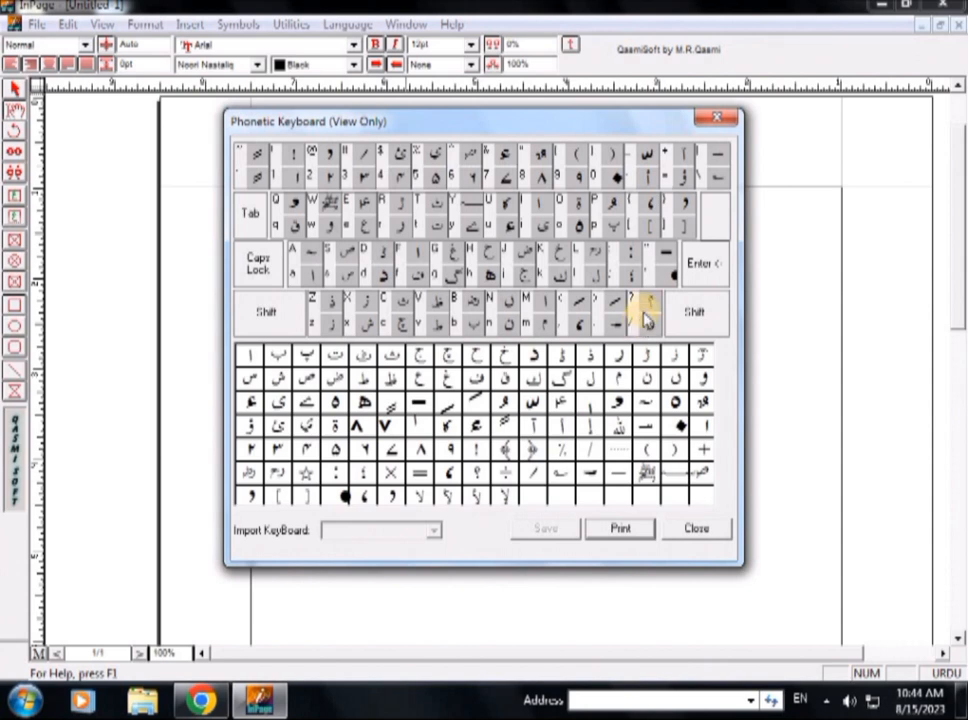
pyautogui.click(717, 121)
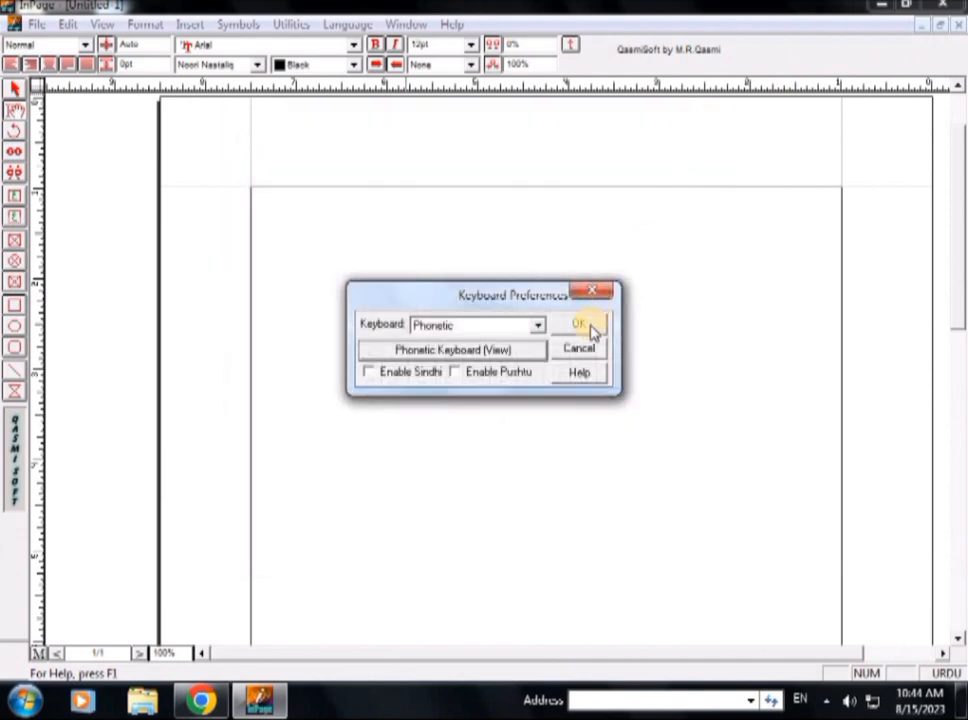
pyautogui.click(588, 325)
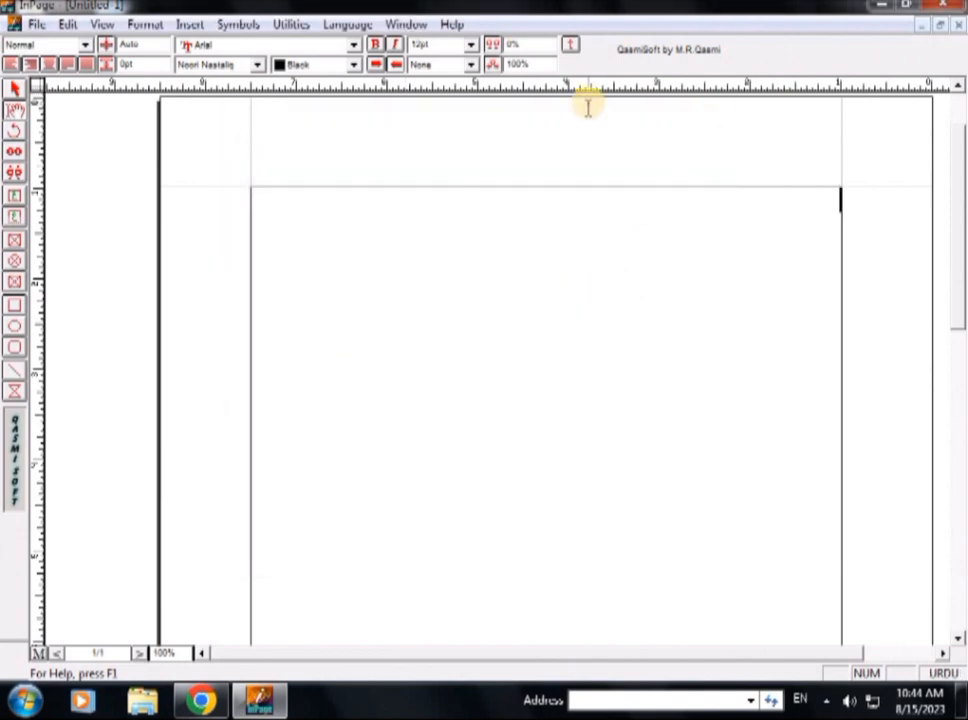
# Set the font size to 36pt and enter the Urdu letters آ ب پ ت ٹ ث, separated by spaces.
pyautogui.click(472, 45)
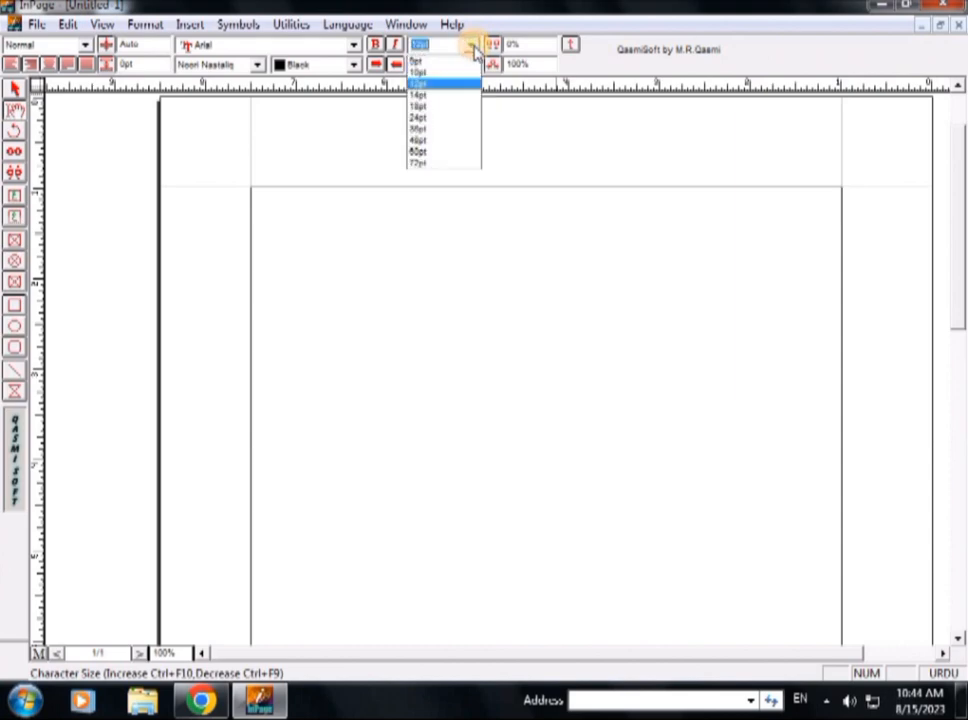
pyautogui.click(418, 130)
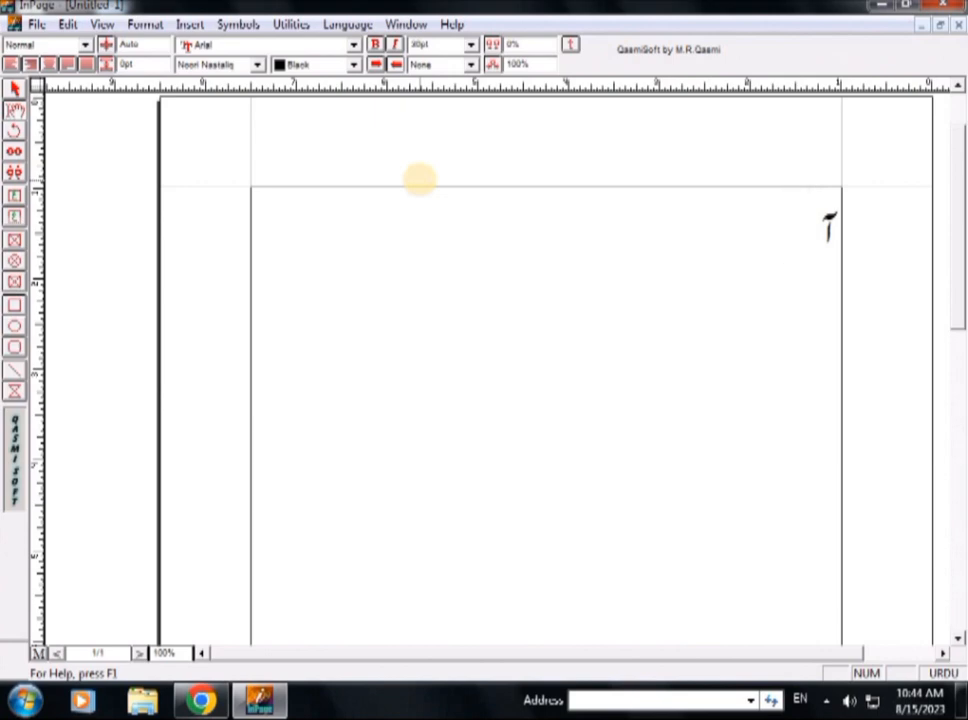
pyautogui.write('b')
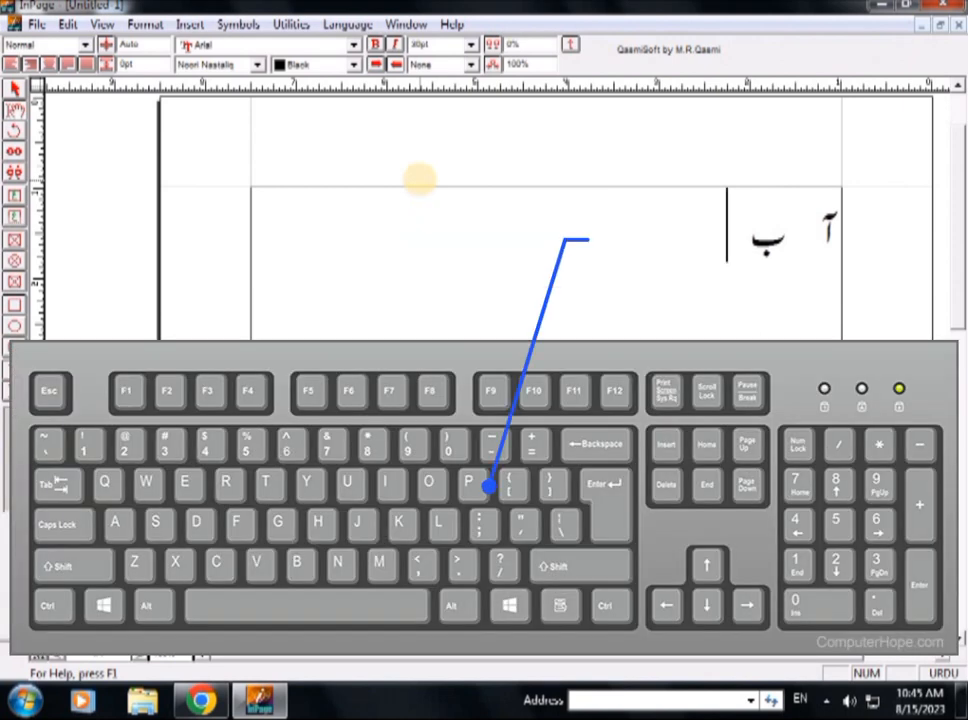
pyautogui.write('p')
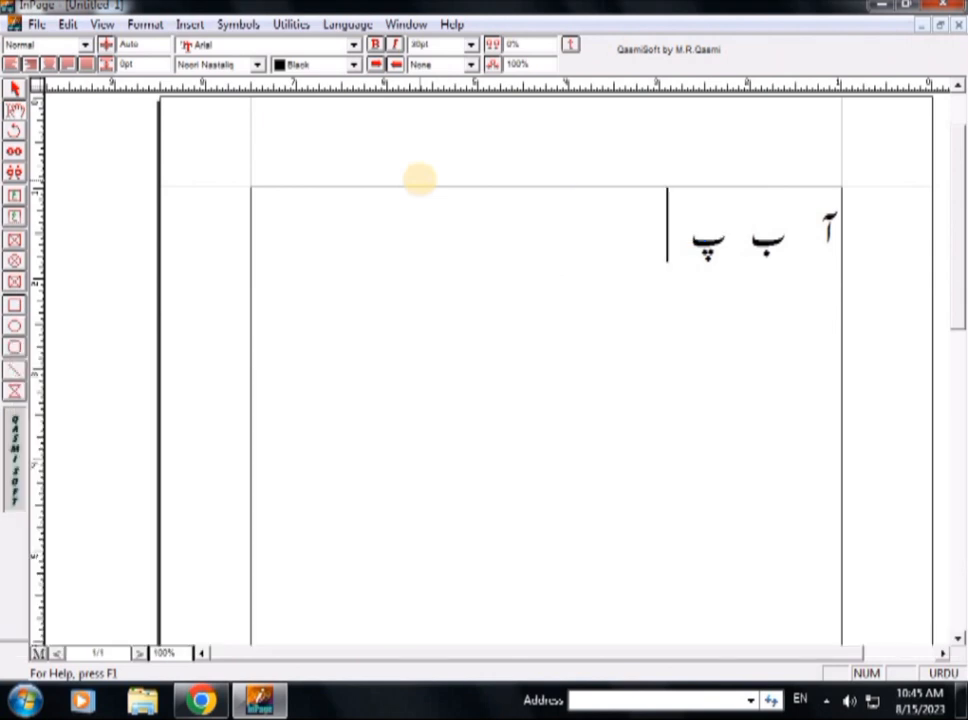
pyautogui.write('t')
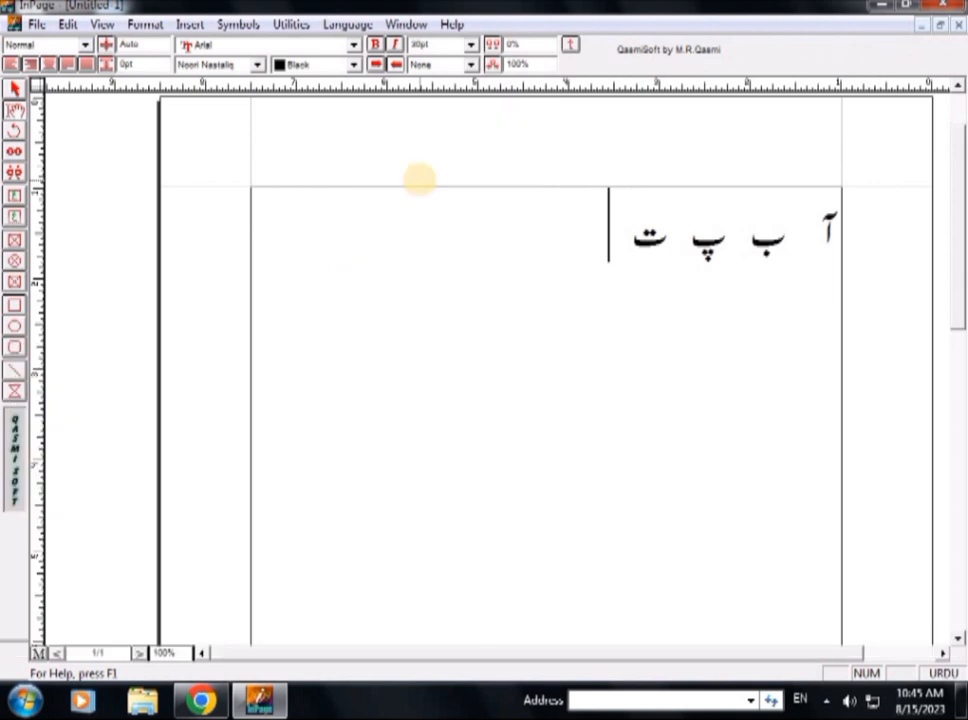
pyautogui.write('  T')
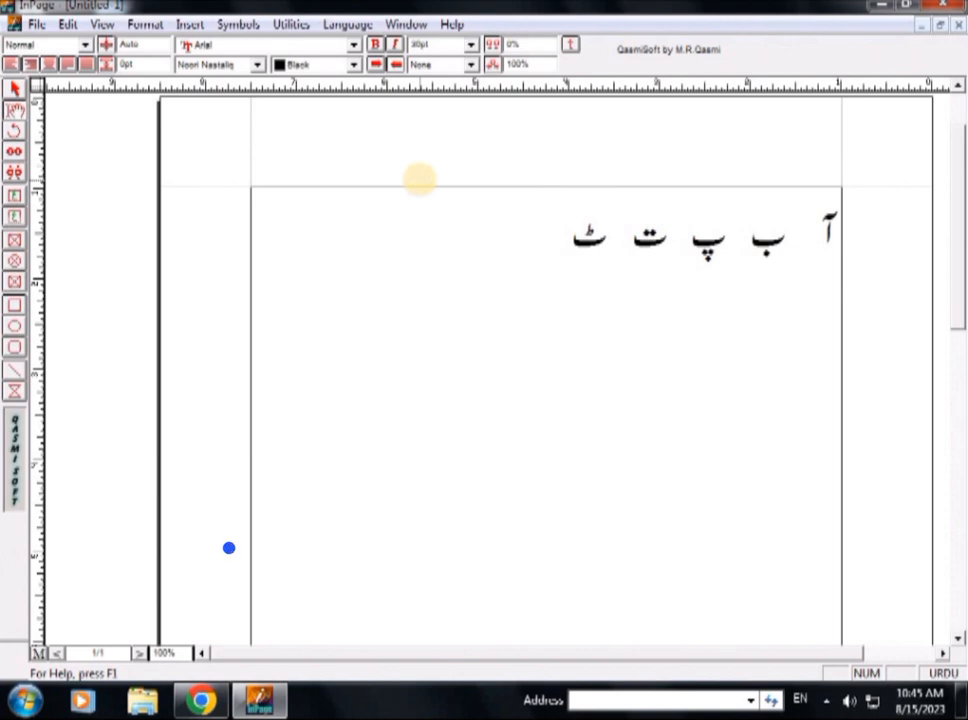
pyautogui.hotkey('shift', 'c')
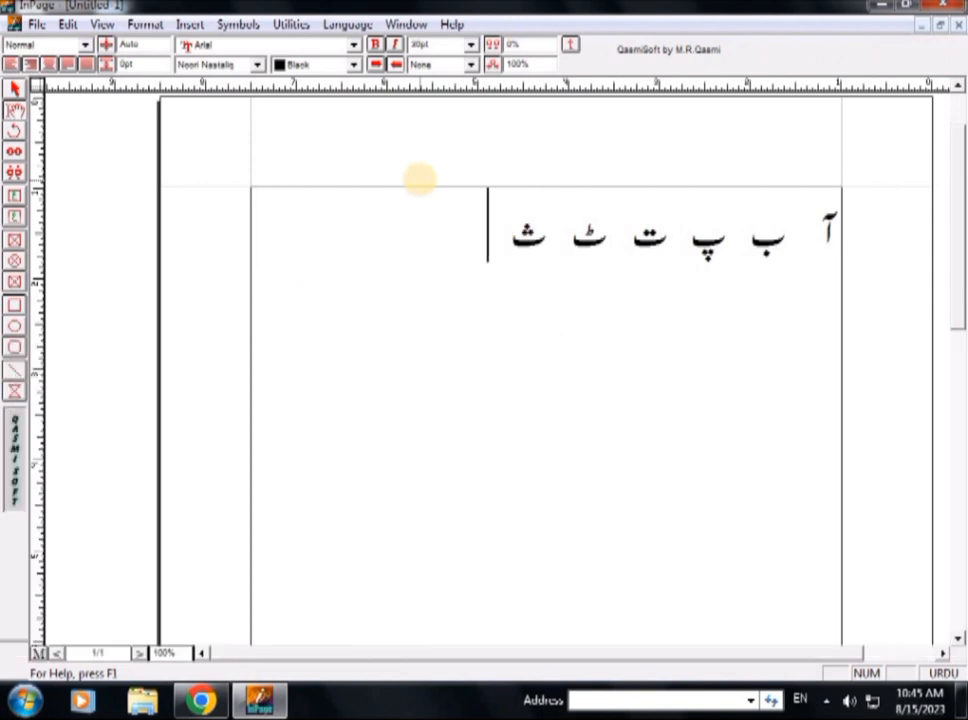
# Continue the first line of the alphabet with the letters ج چ ح خ د ڈ, separated by spaces.
pyautogui.write('ج ')
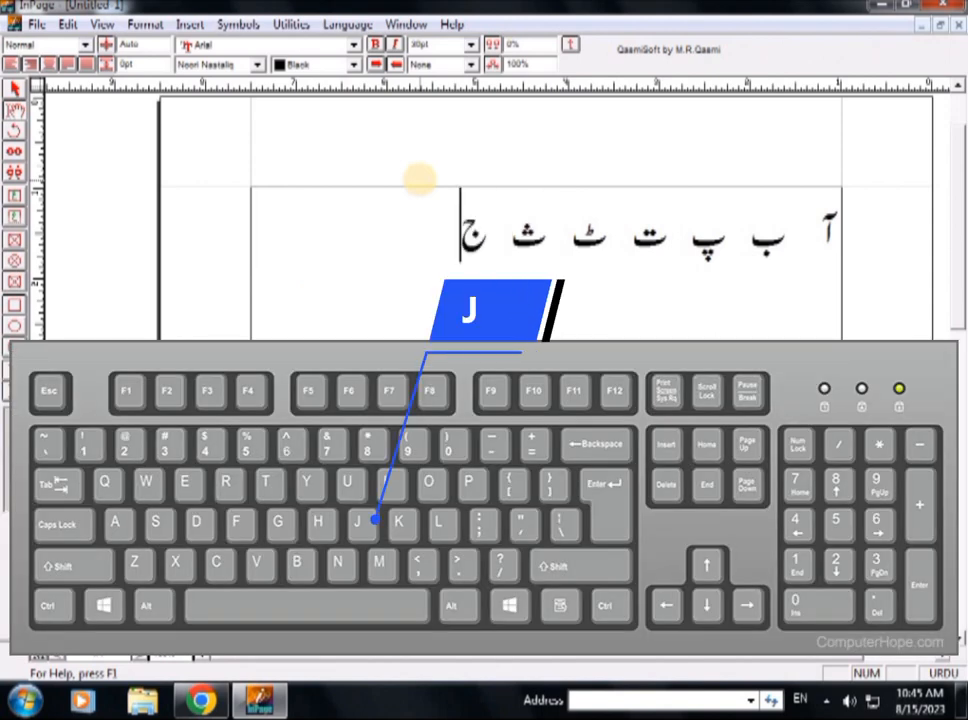
pyautogui.write('چ')
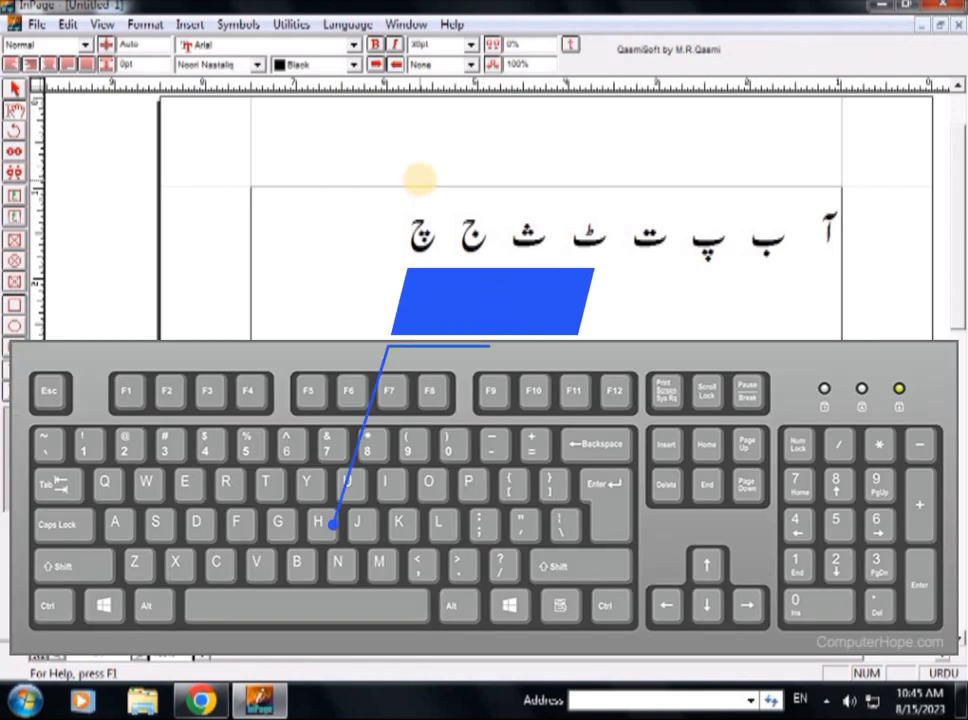
pyautogui.write('ح ')
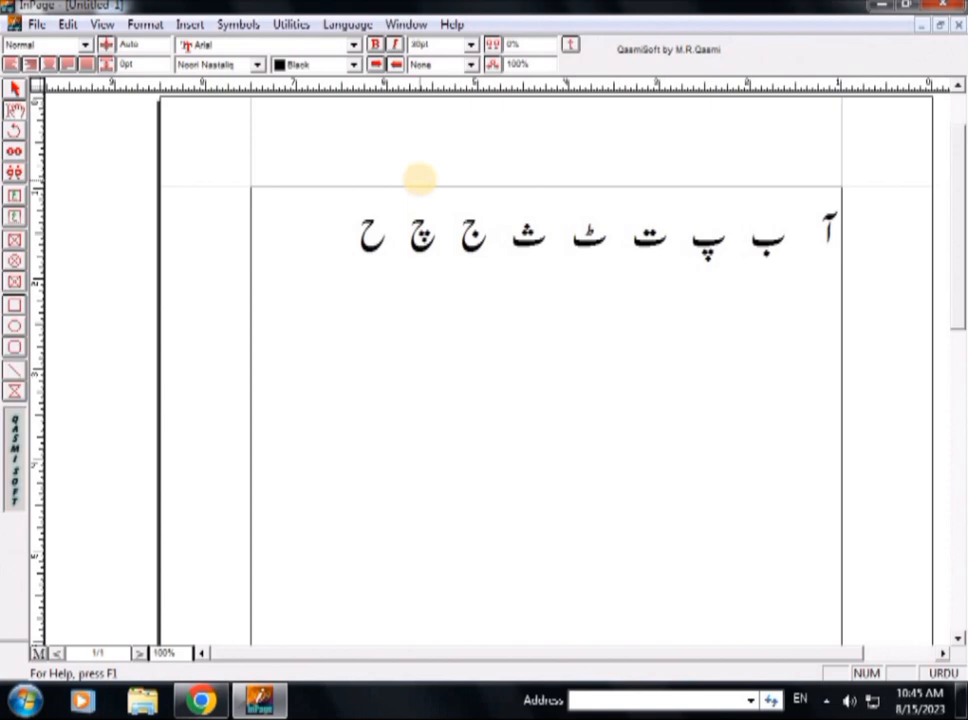
pyautogui.write('خ ')
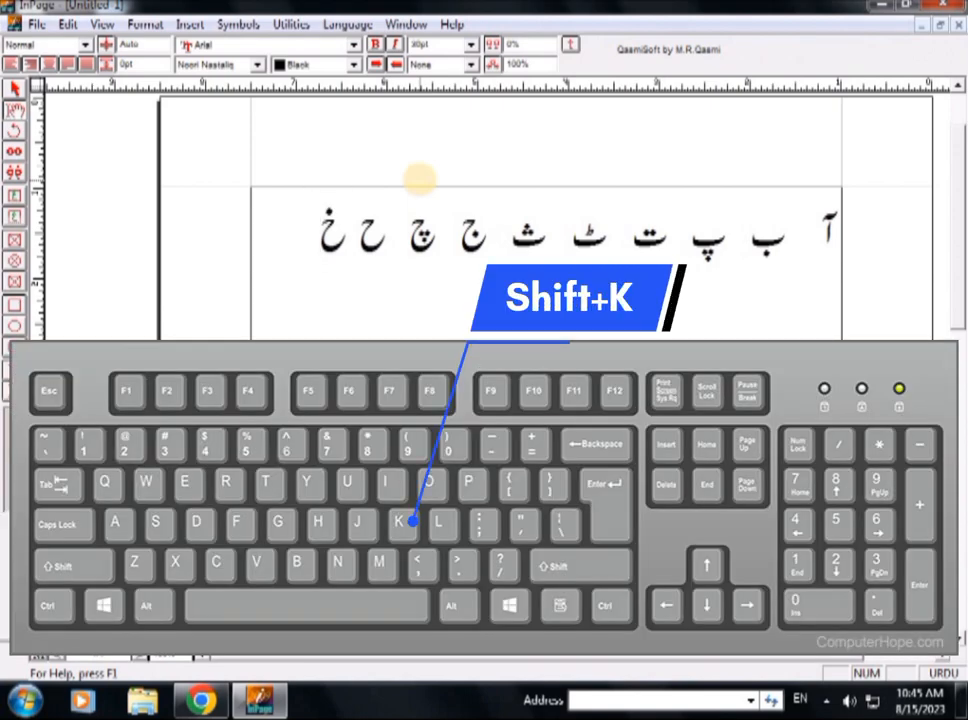
pyautogui.write('د')
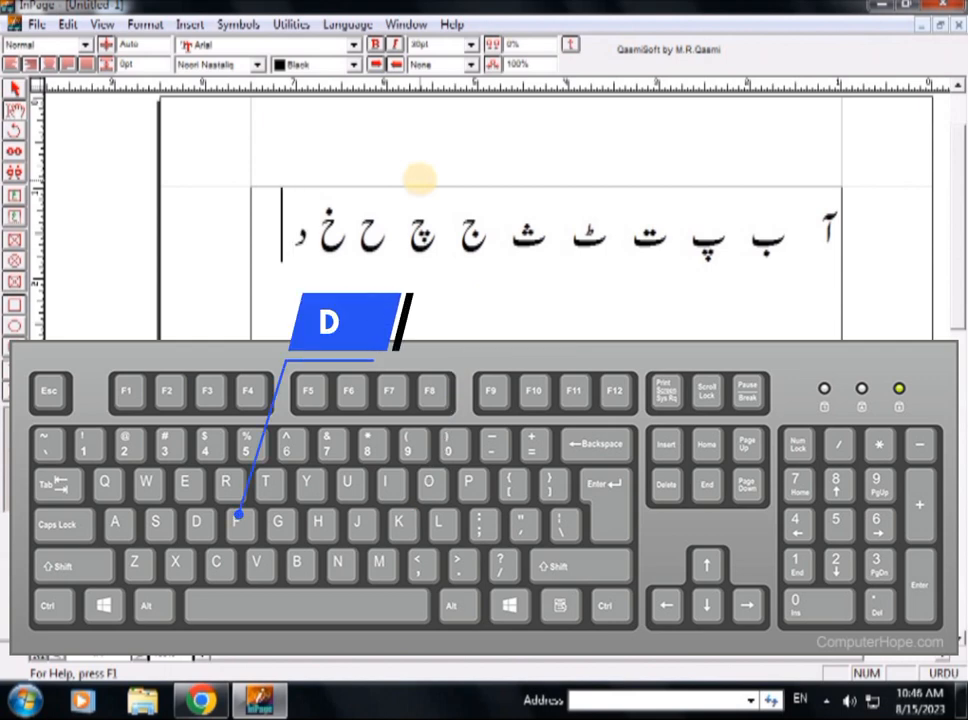
pyautogui.write(' ڈ')
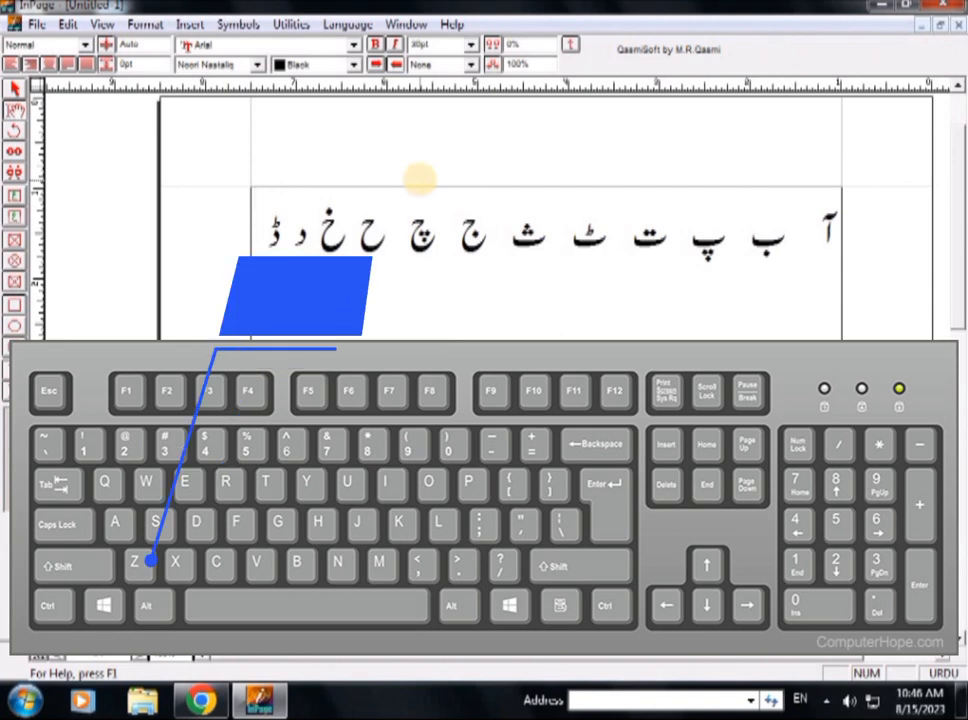
# Begin the second line of the alphabet with the letters ذ ر ڑ ز ژ, separated by spaces.
pyautogui.write(' ذ ')
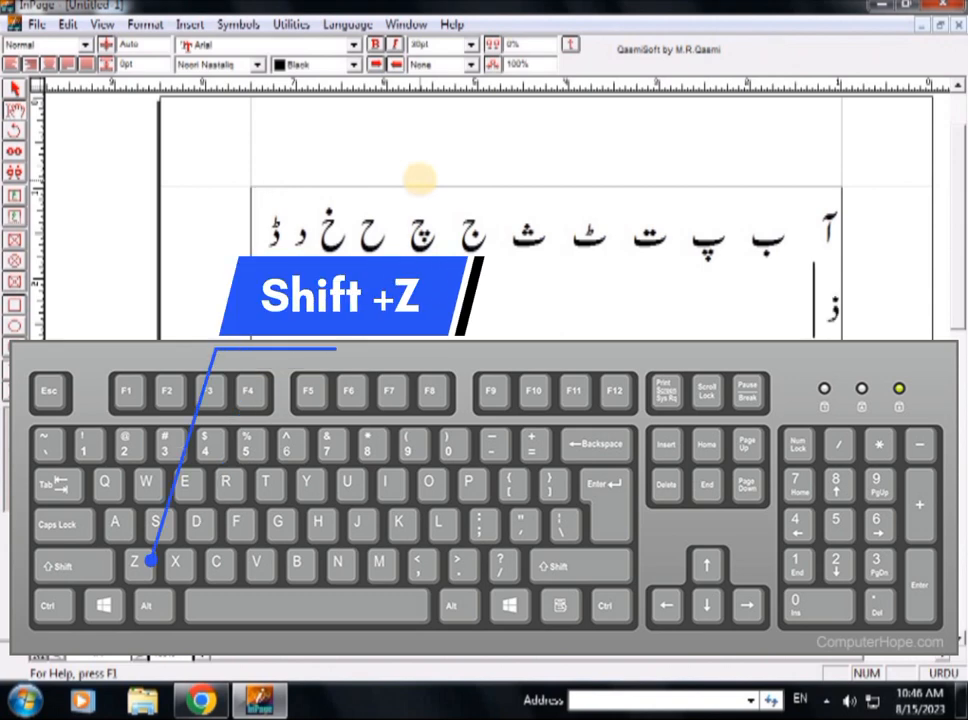
pyautogui.write('ر ')
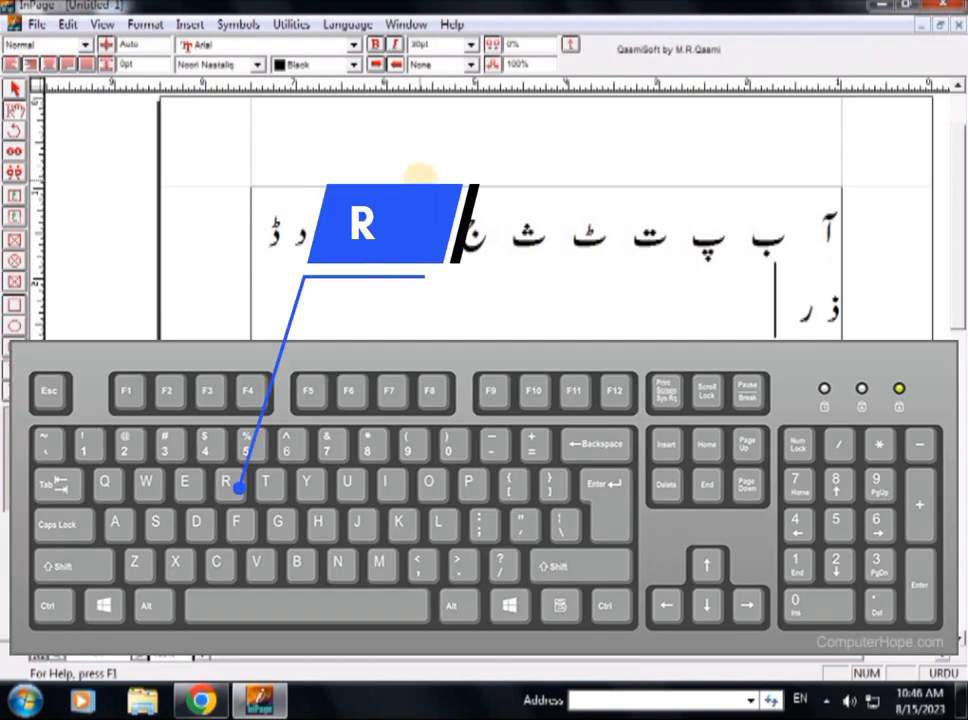
pyautogui.write('ڑ')
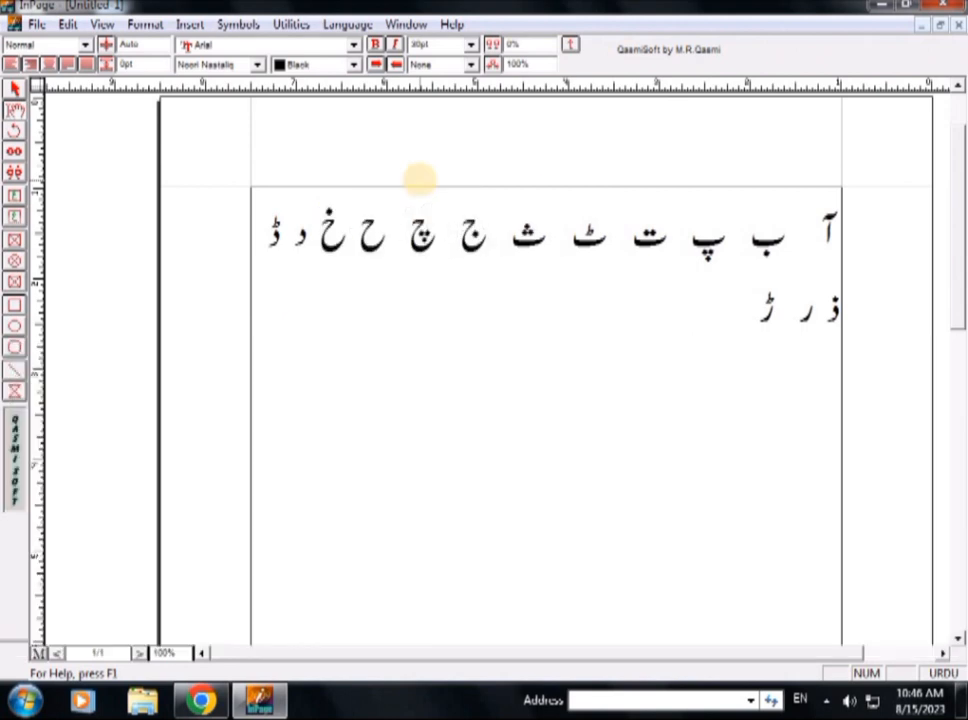
pyautogui.write('ز')
pyautogui.write('ژ ')
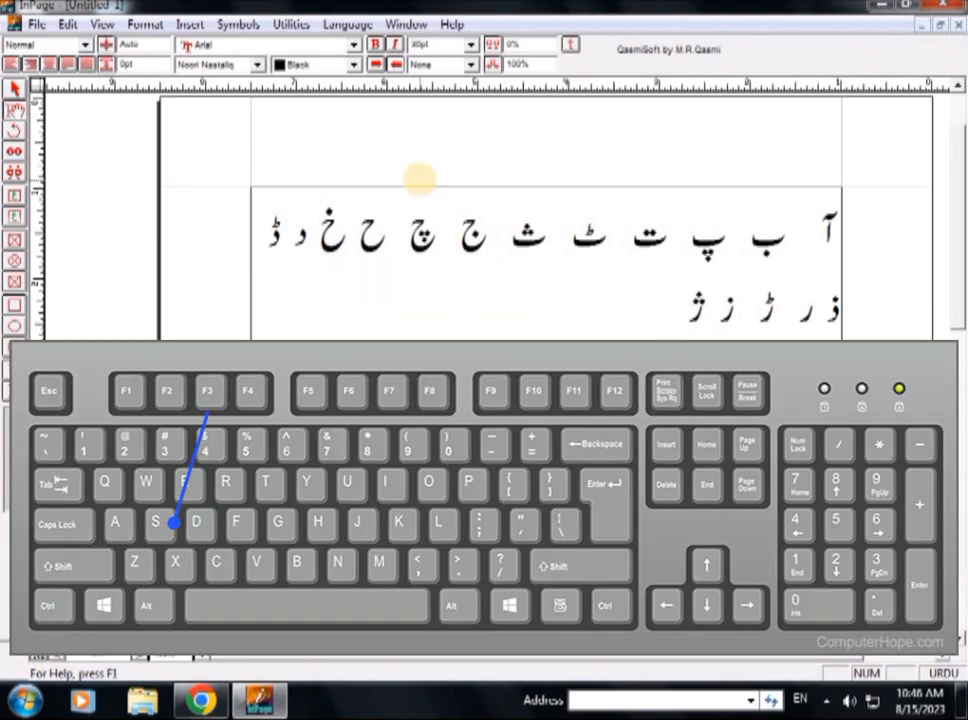
# Continue the second line with the letters س ش ص ض, replacing the repeated س after ش with ص.
pyautogui.write('س')
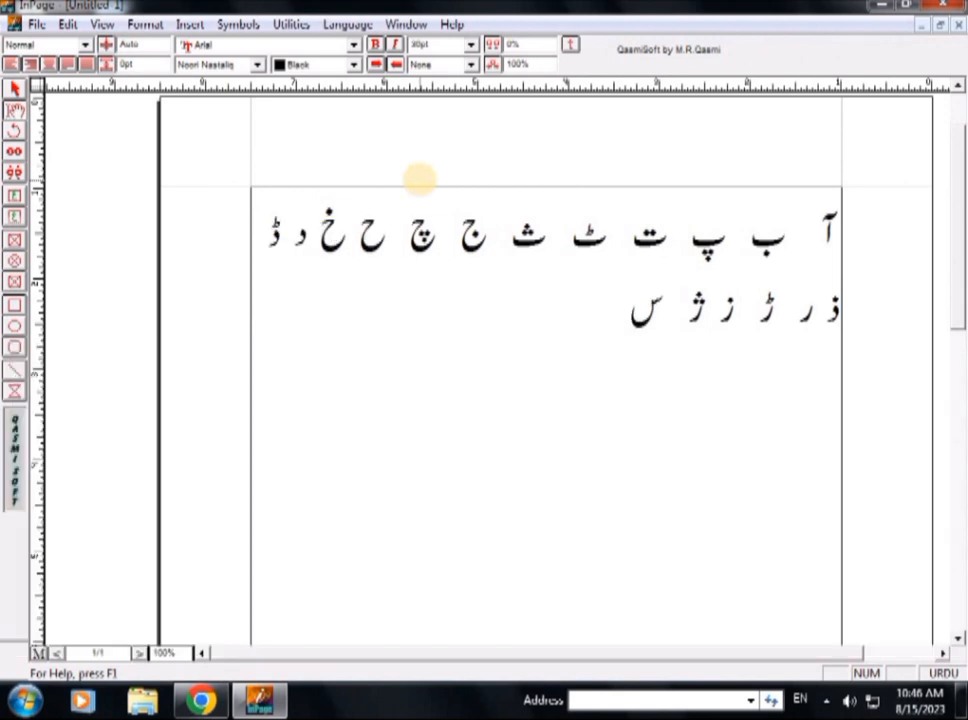
pyautogui.write(' چ')
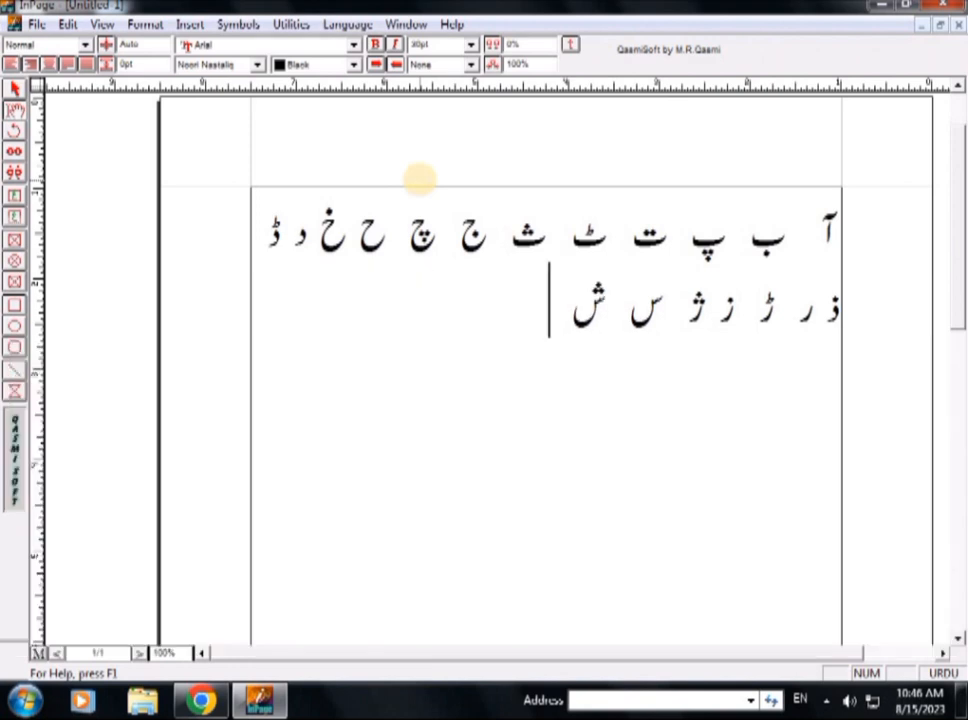
pyautogui.write('س')
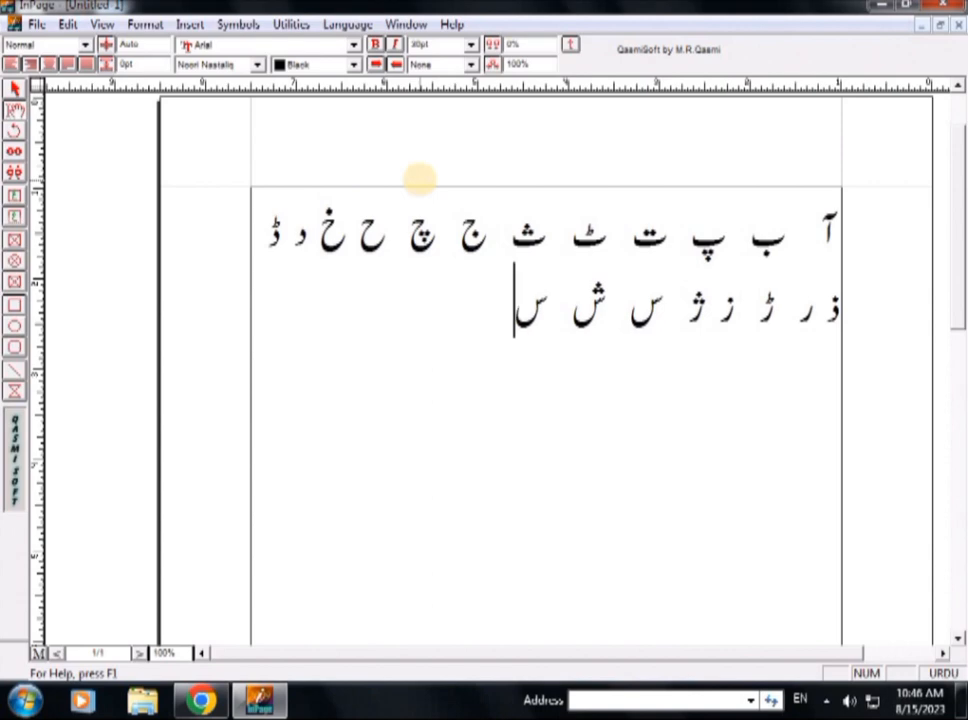
pyautogui.press('BackSpace')
pyautogui.write('ص ')
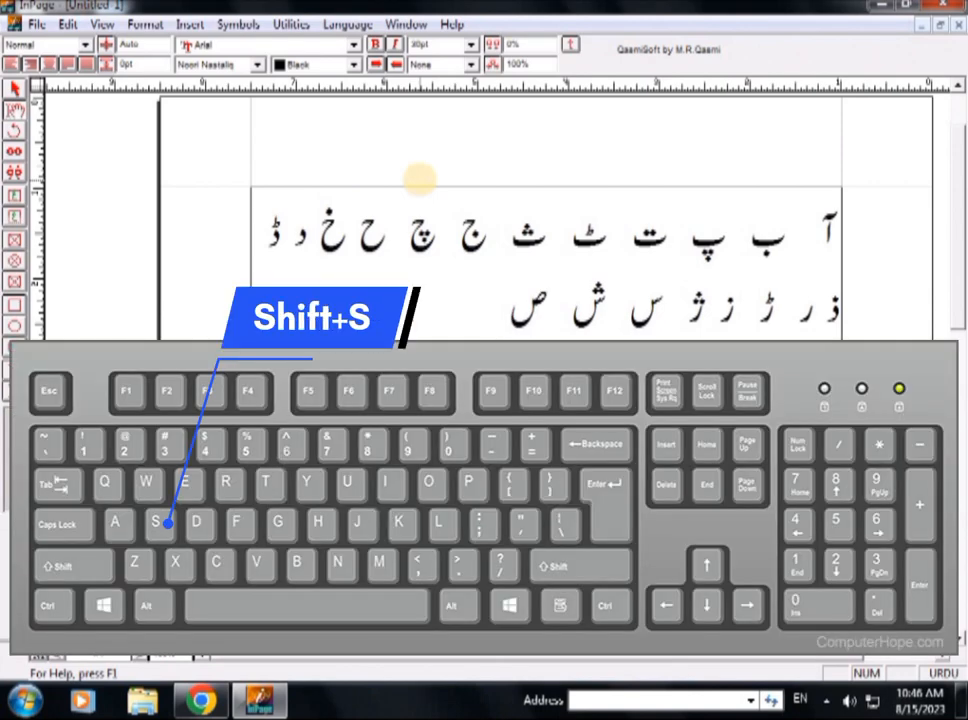
pyautogui.write('ض')
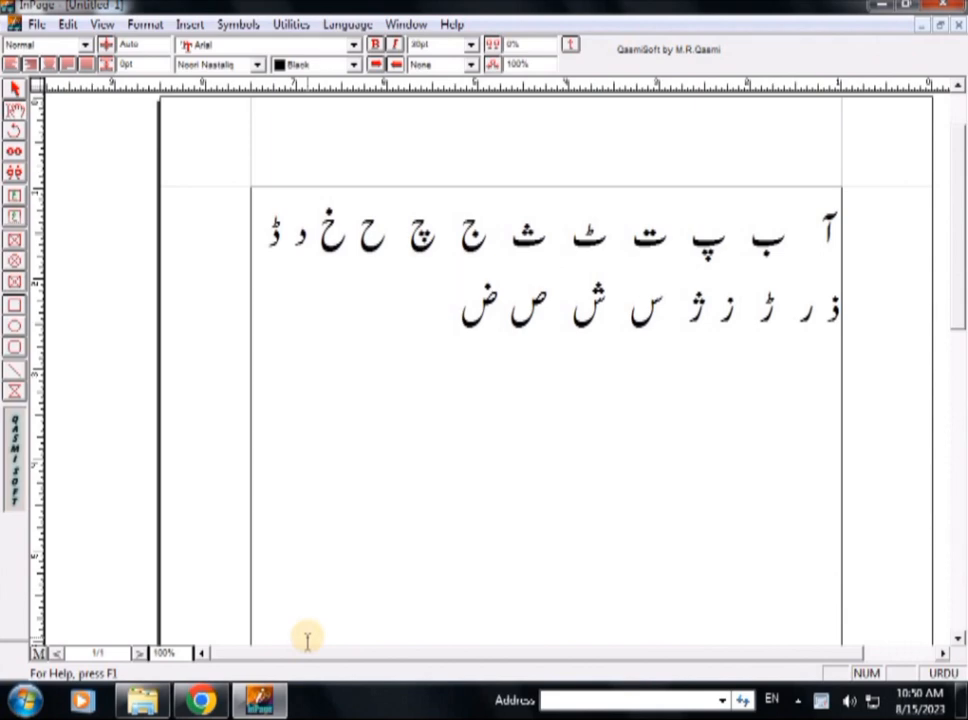
# Complete the second line with the letters ط ظ ع غ ف, separated by spaces.
pyautogui.press('v')
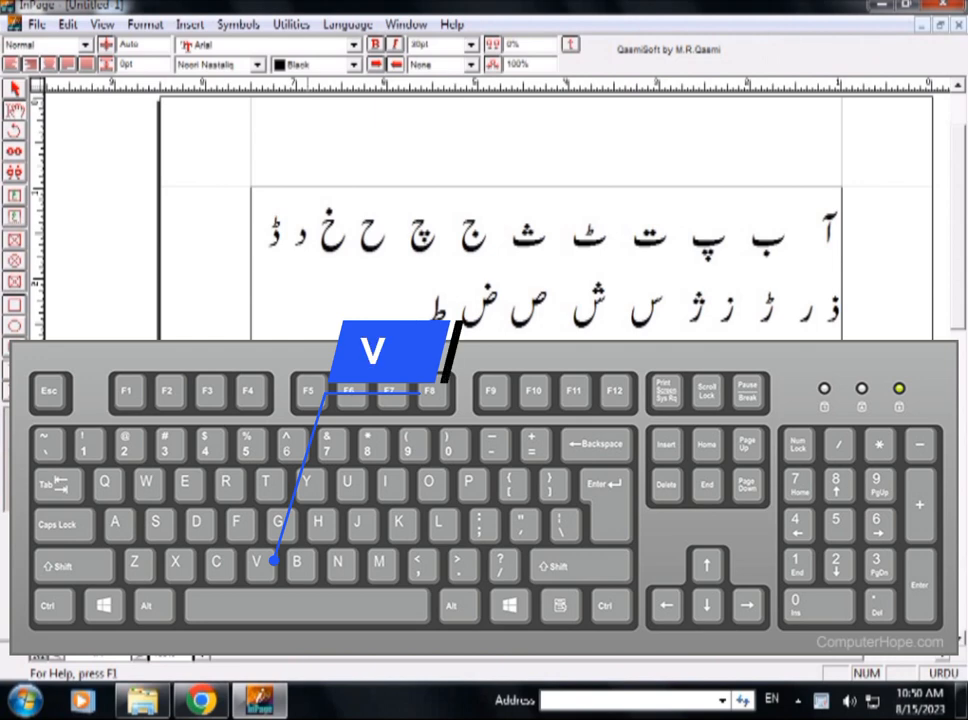
pyautogui.hotkey('shift', 'v')
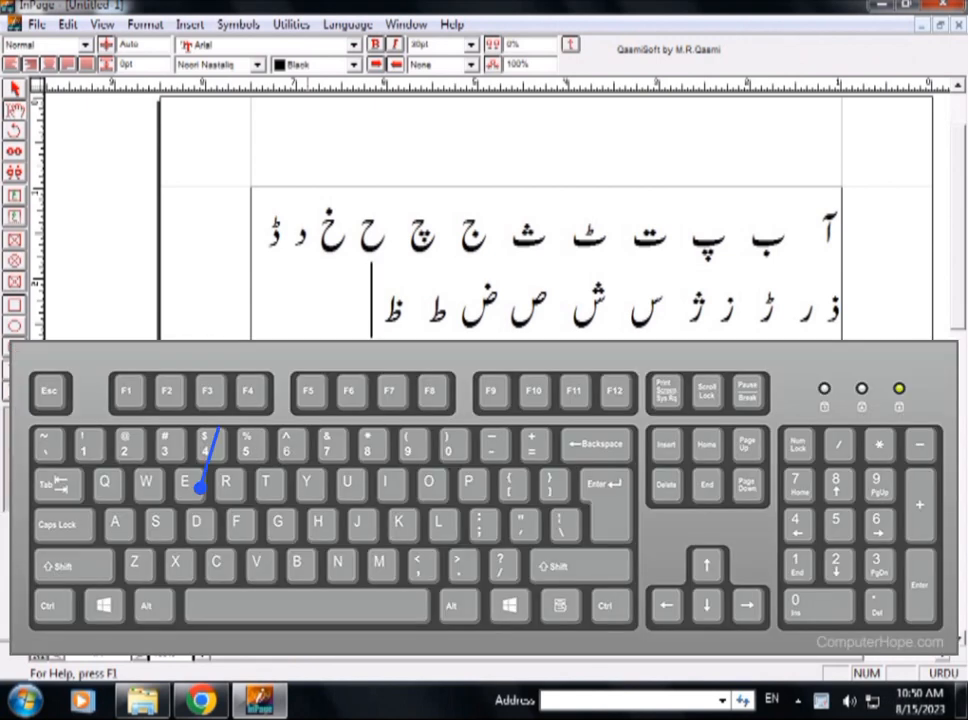
pyautogui.press('e')
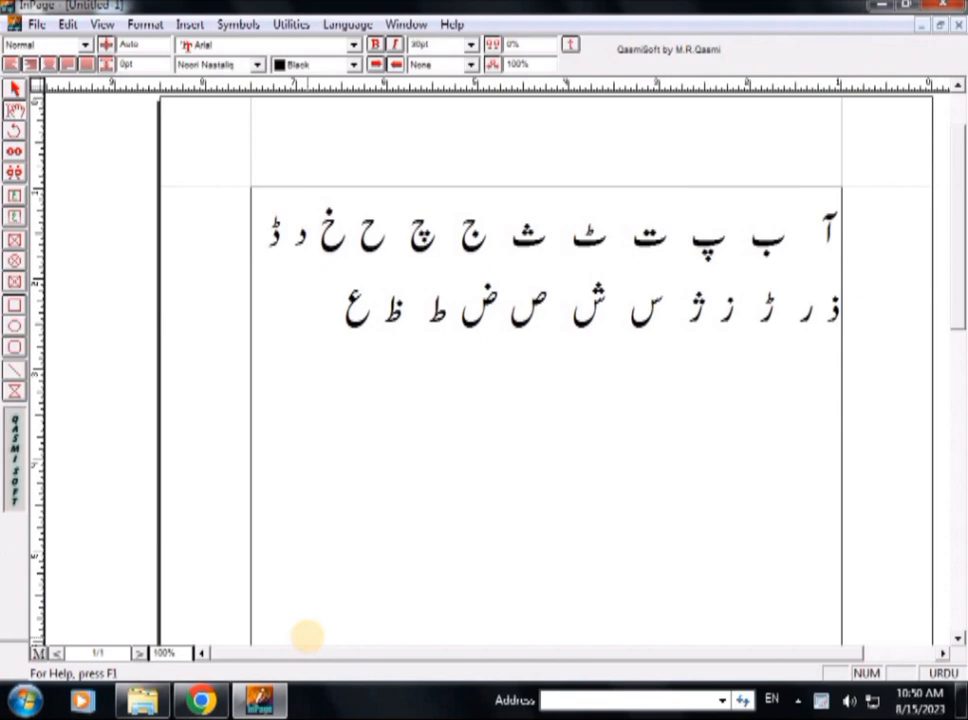
pyautogui.write('غغ')
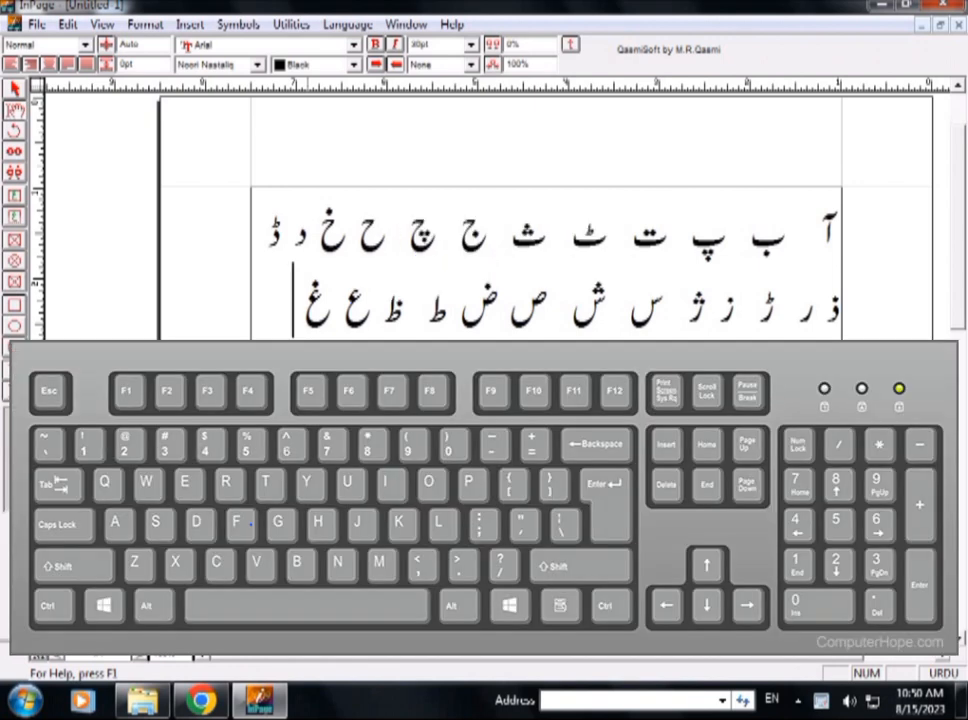
pyautogui.write('ف')
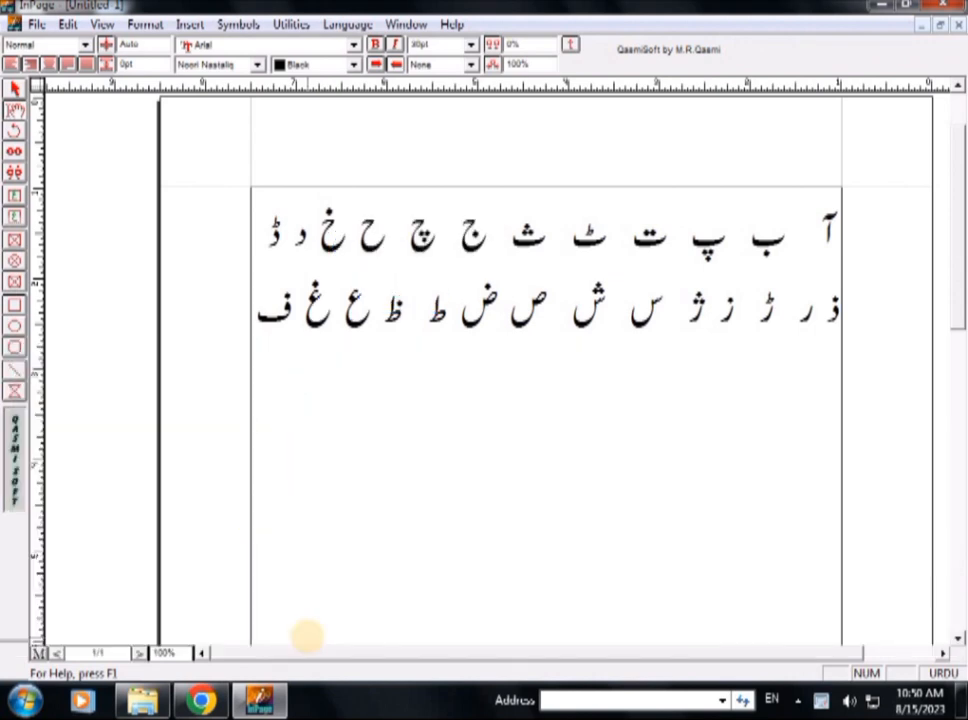
# Start the third line of the alphabet with the letters ق ک گ ل م, separated by spaces.
pyautogui.write('ق')
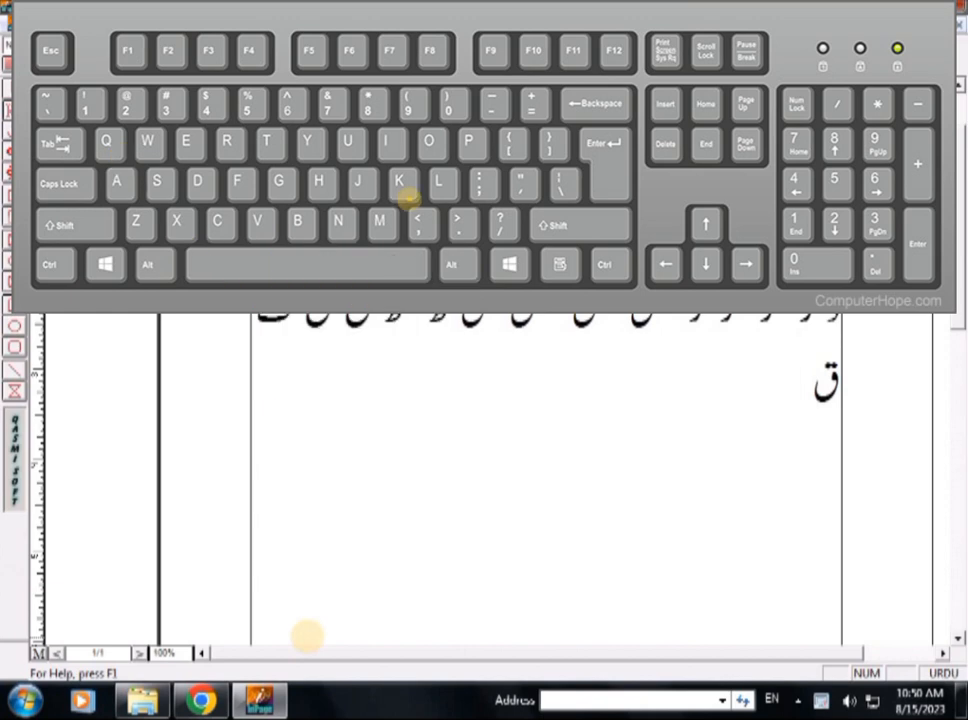
pyautogui.write('ک')
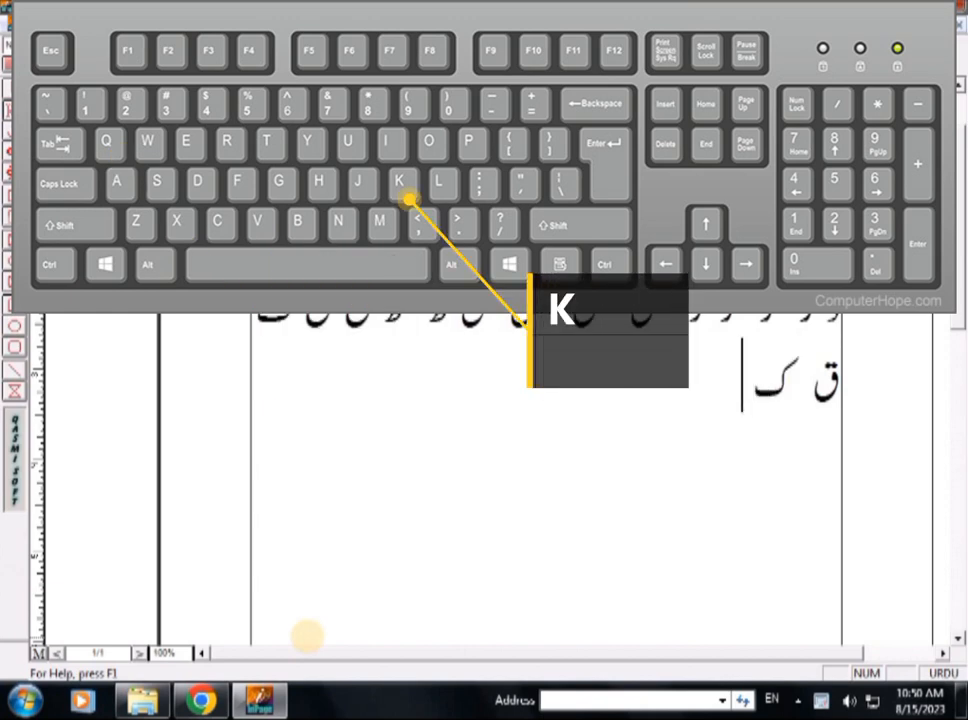
pyautogui.write(' گ')
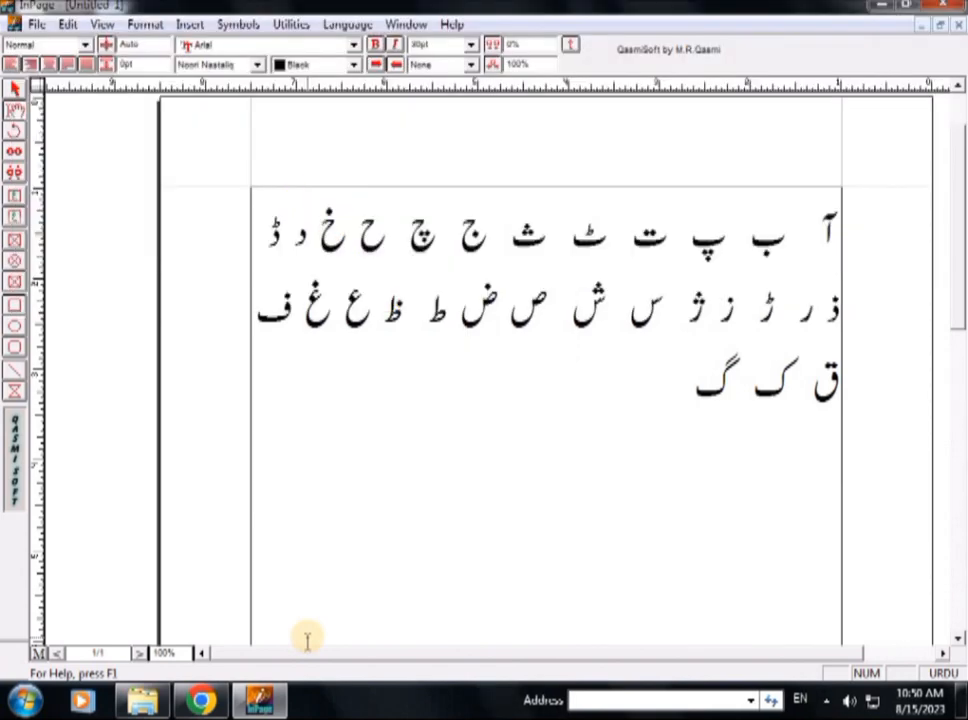
pyautogui.write('ل ')
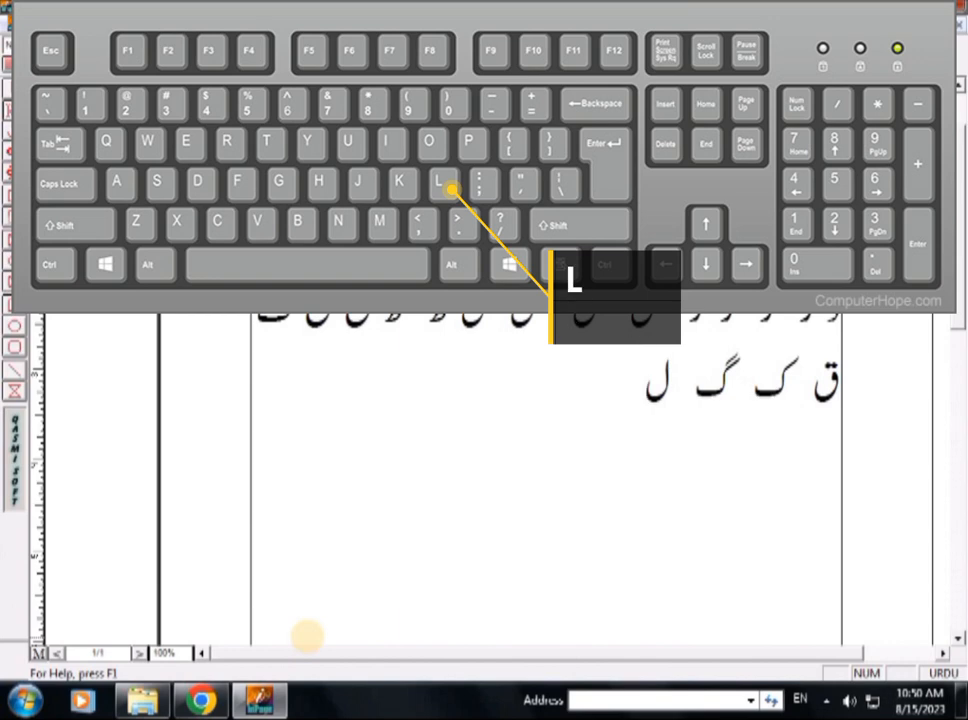
pyautogui.write('م')
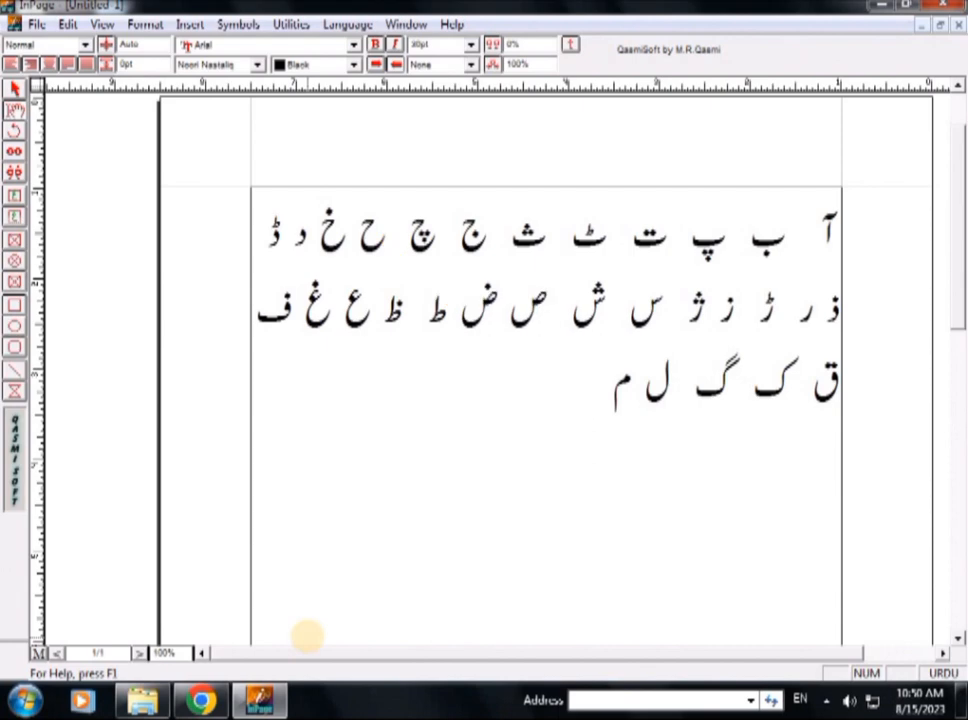
# Finish the alphabet on the third line with the letters ن و ہ ء ی ے, separated by spaces.
pyautogui.write('ن')
pyautogui.write('و ')
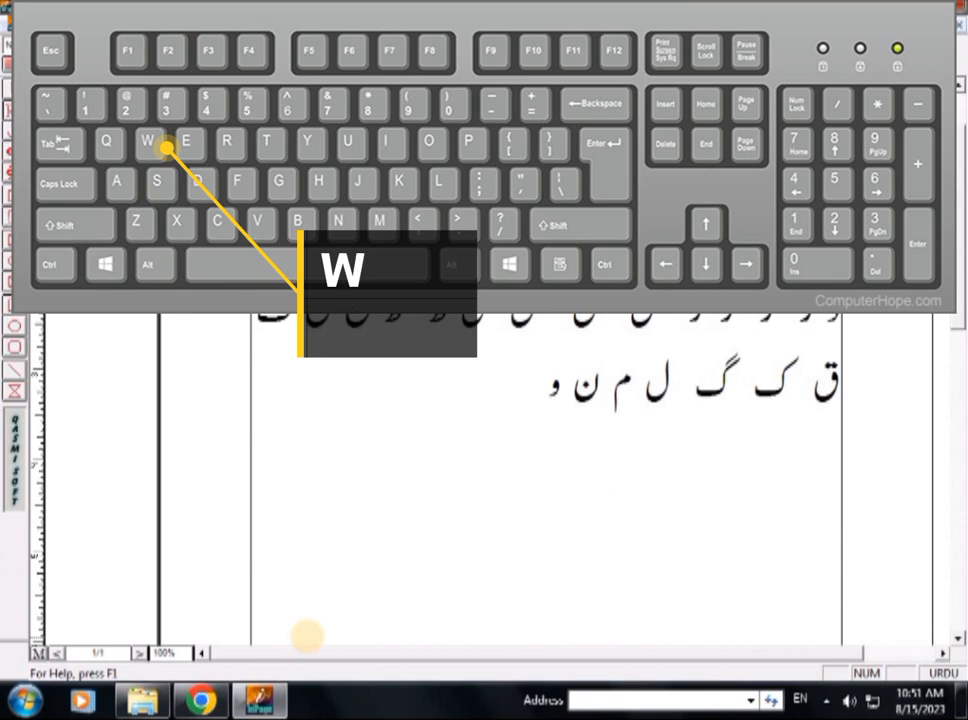
pyautogui.write('ہ')
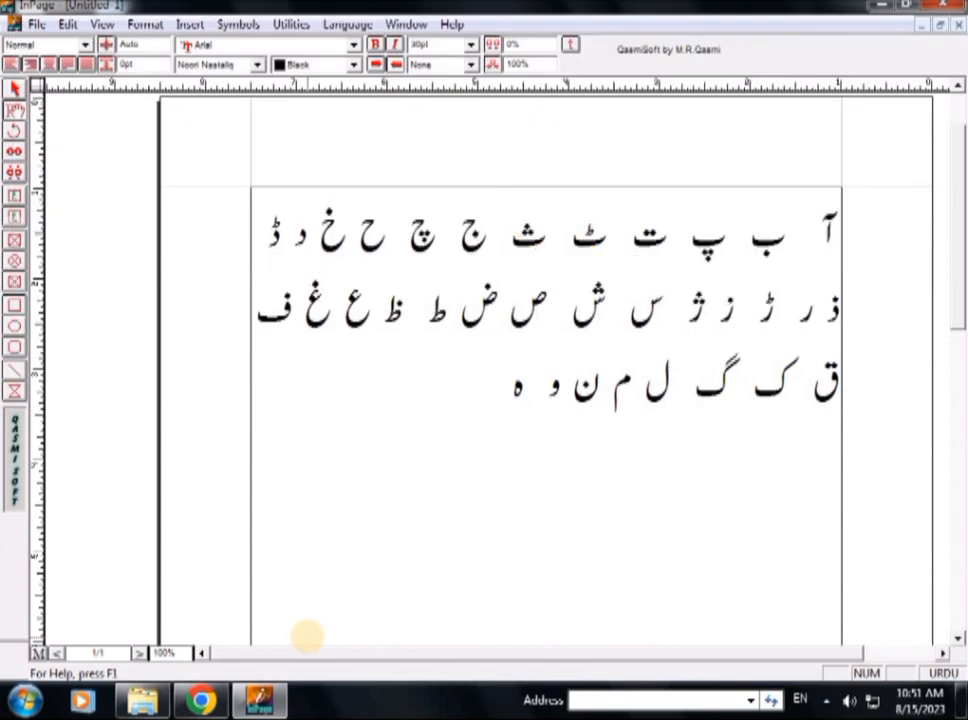
pyautogui.write('ء')
pyautogui.write('ی ے')
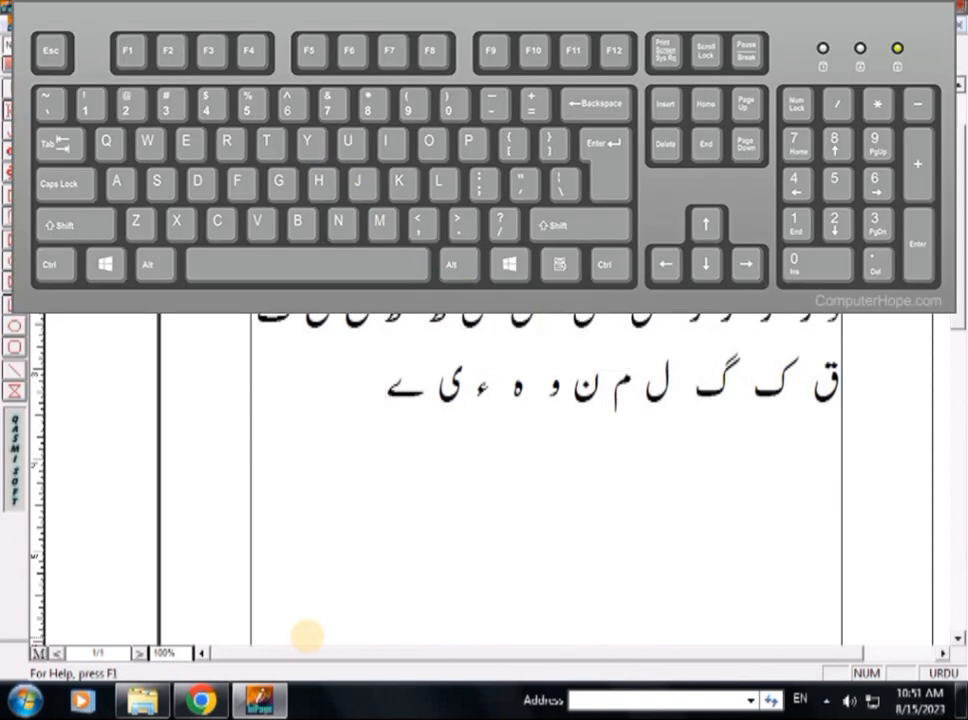
# Insert the missing letter ا at the very beginning of the first line, before آ.
pyautogui.press('Up')
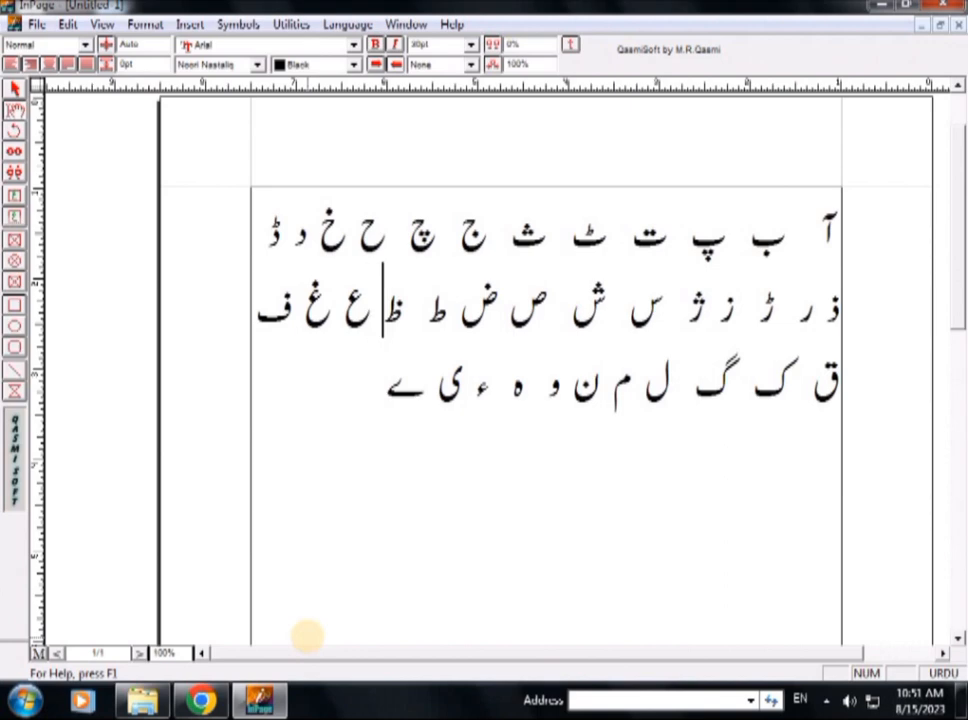
pyautogui.press('Right')
pyautogui.press('Right')
pyautogui.press('Right')
pyautogui.press('Right')
pyautogui.press('Right')
pyautogui.press('Right')
pyautogui.press('Right')
pyautogui.press('Right')
pyautogui.press('Right')
pyautogui.press('Right')
pyautogui.press('Right')
pyautogui.press('Right')
pyautogui.press('Right')
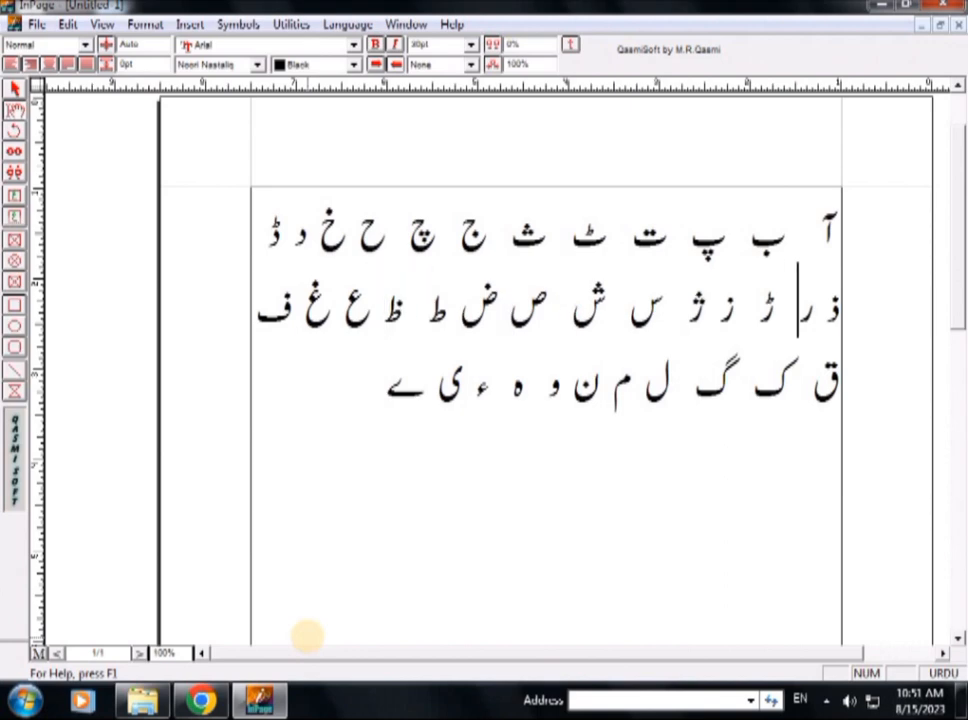
pyautogui.press('Up')
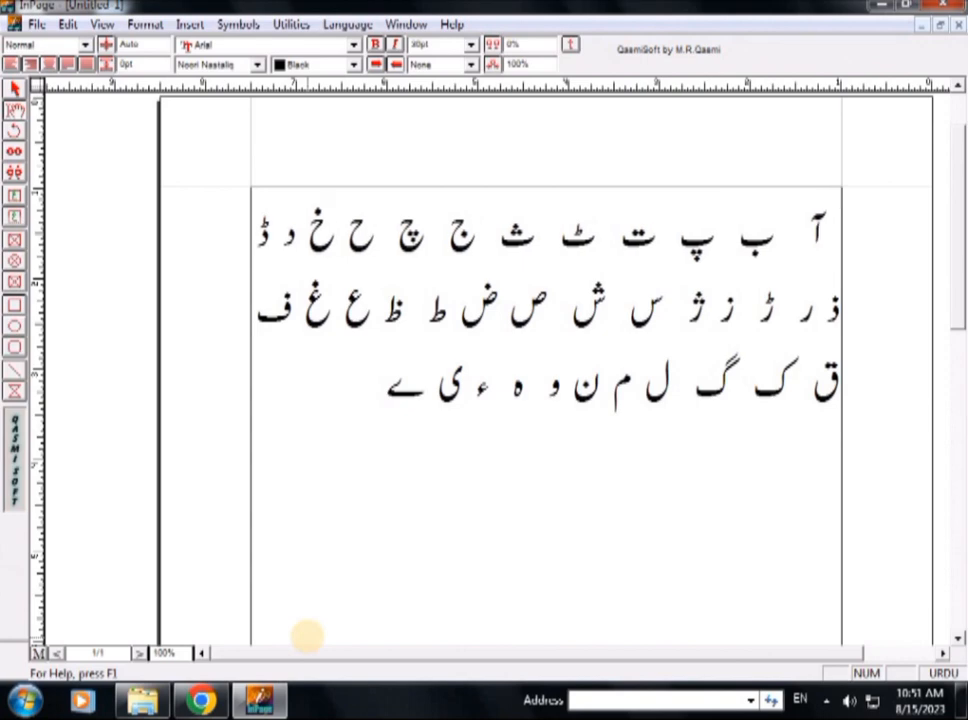
pyautogui.write('ا')
# Leave a blank line after the end of the alphabet and enter پ with a pesh mark (پُ) below it.
pyautogui.press('Down')
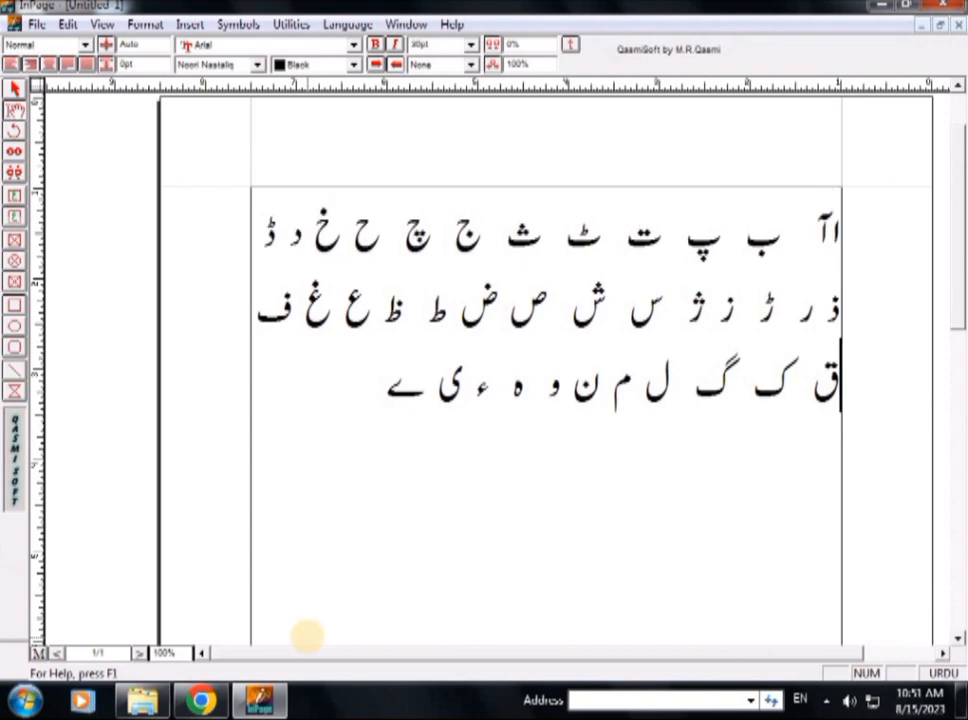
pyautogui.press('Left')
pyautogui.press('Left')
pyautogui.press('Left')
pyautogui.press('Left')
pyautogui.press('Left')
pyautogui.press('Left')
pyautogui.press('Left')
pyautogui.press('Left')
pyautogui.press('Left')
pyautogui.press('Left')
pyautogui.press('Left')
pyautogui.press('Left')
pyautogui.press('Return')
pyautogui.press('Return')
pyautogui.write('پ')
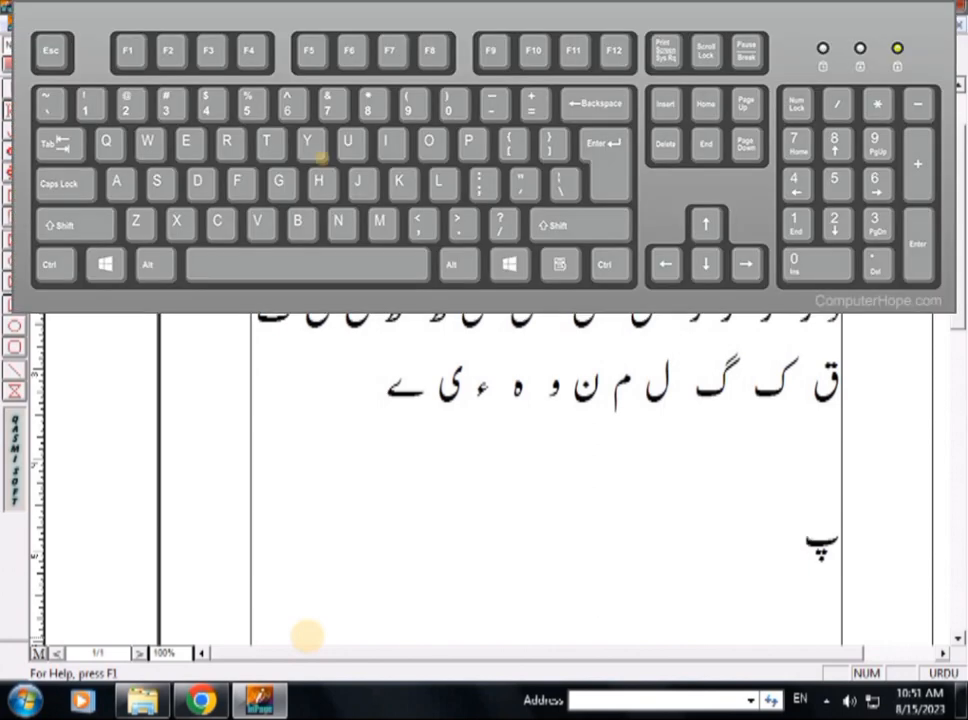
pyautogui.write('ُ')
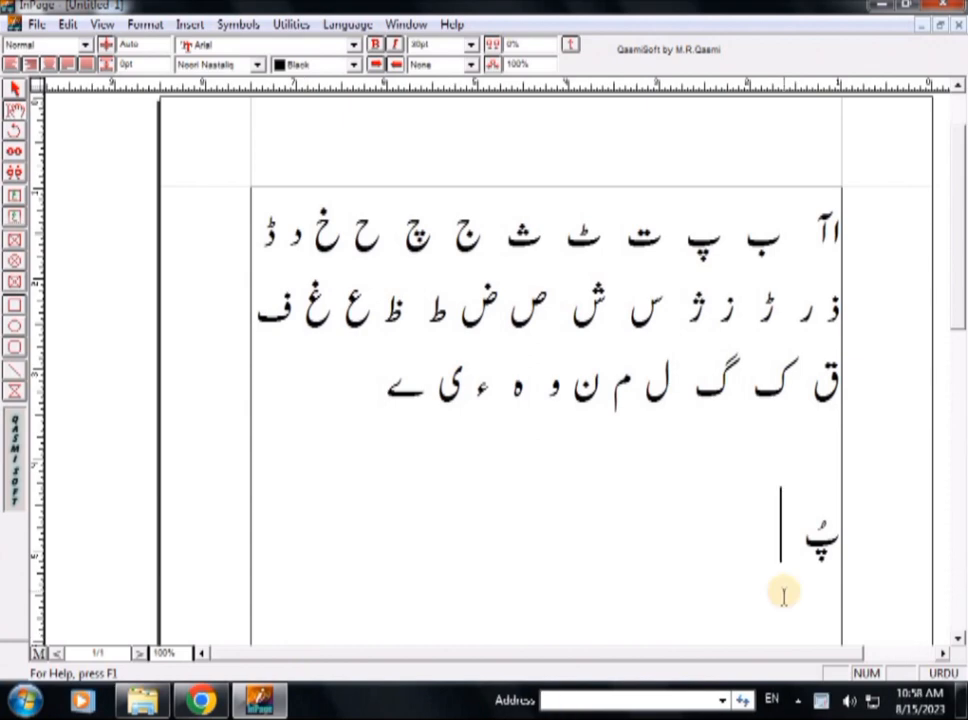
# Add اَ with a zabar, اِ with a zer, and another پ carrying a diacritic above it to the examples line.
pyautogui.write('ا')
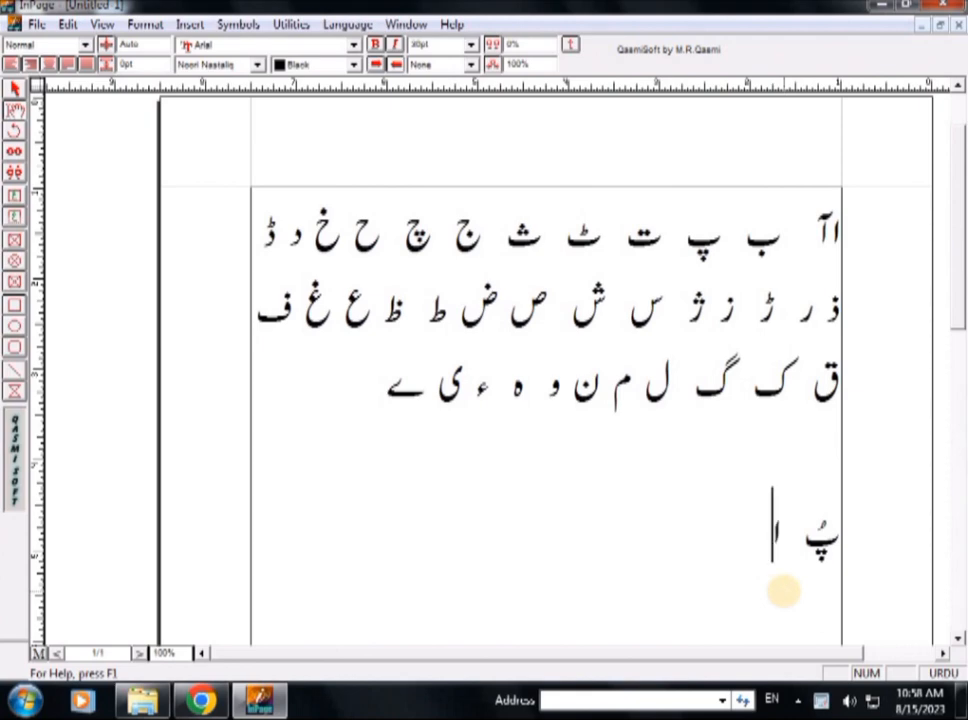
pyautogui.write('َ')
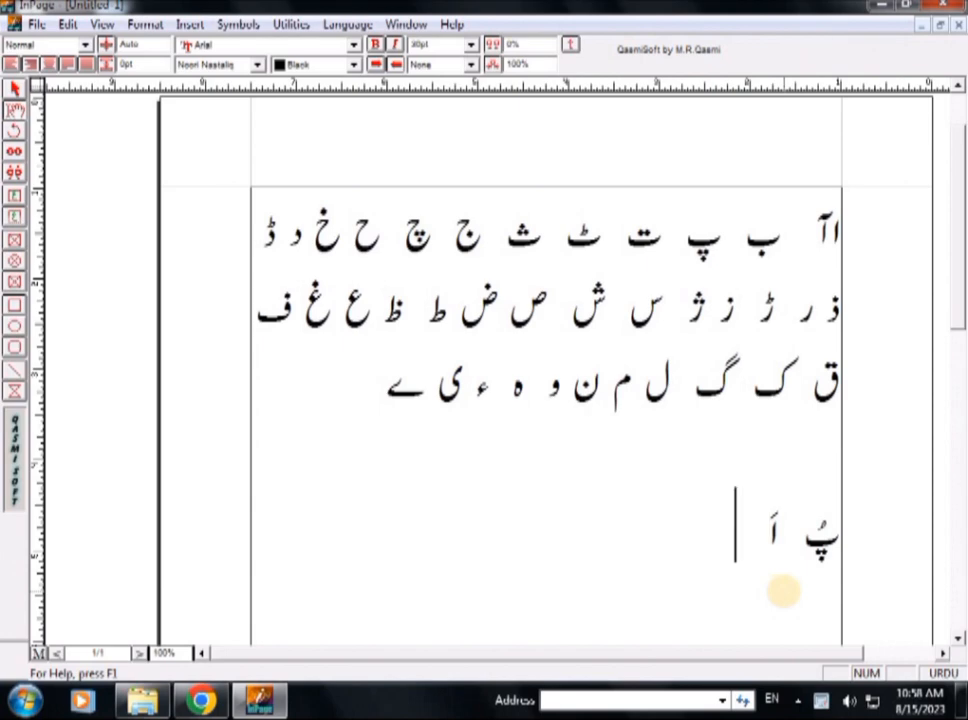
pyautogui.write('اِ')
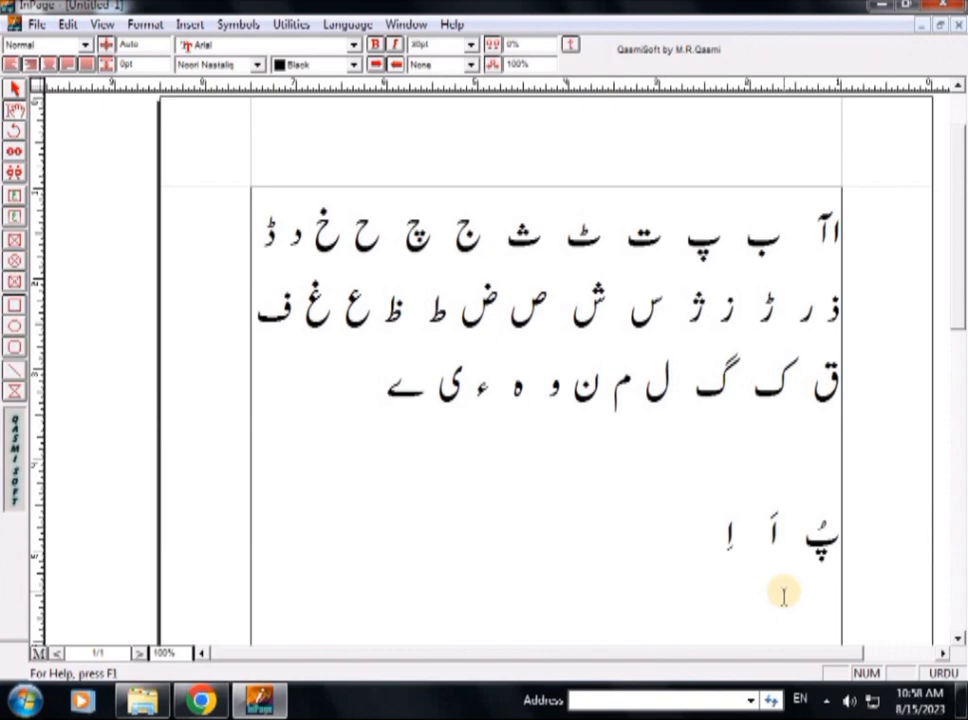
pyautogui.write('پُ')
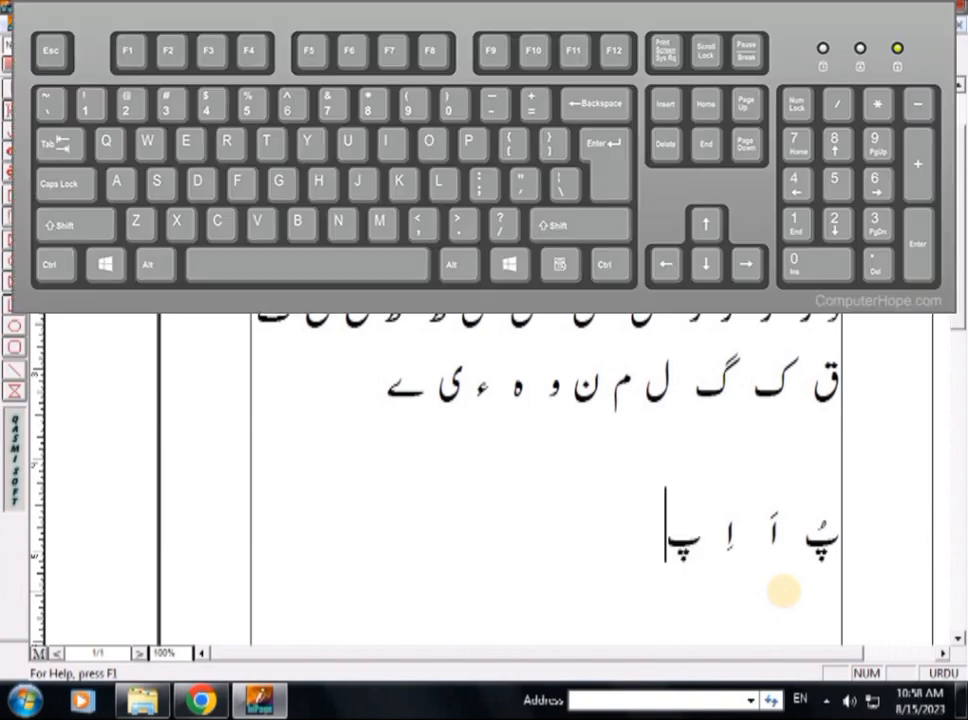
pyautogui.hotkey('shift', 'q')
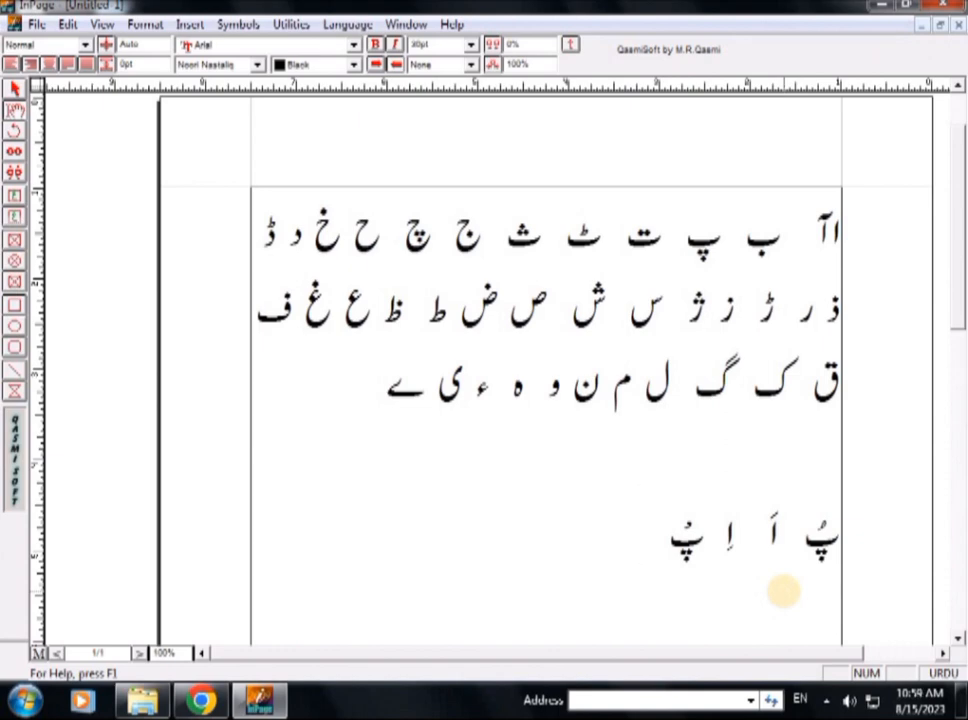
# Extend the examples line with the characters ہ and ة and the honorific symbol ﷺ.
pyautogui.write('ه')
pyautogui.write('ة')
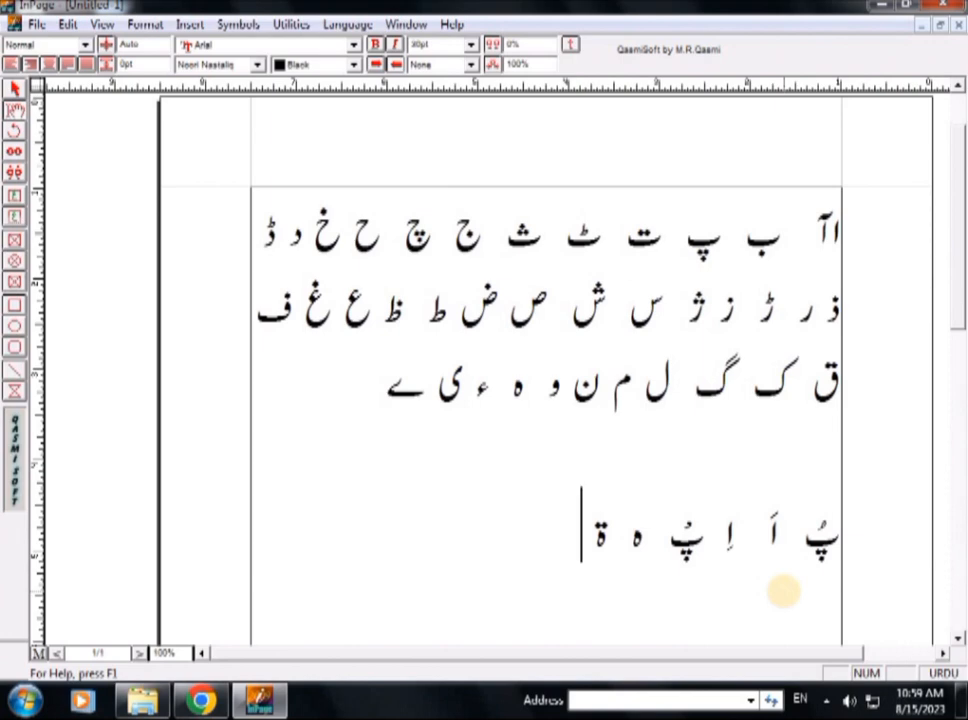
pyautogui.write('ﷺ')
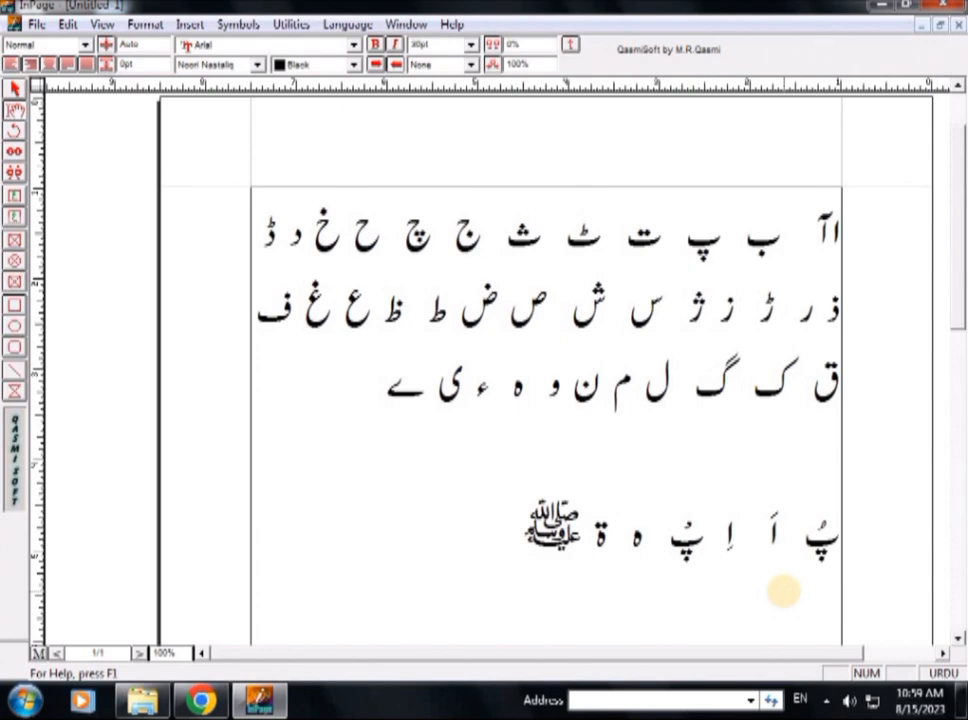
# Extend the examples line with the phrase جناب عالیٰ!, the year sign ؁ and a standalone ء.
pyautogui.write('جناب عالیٰ')
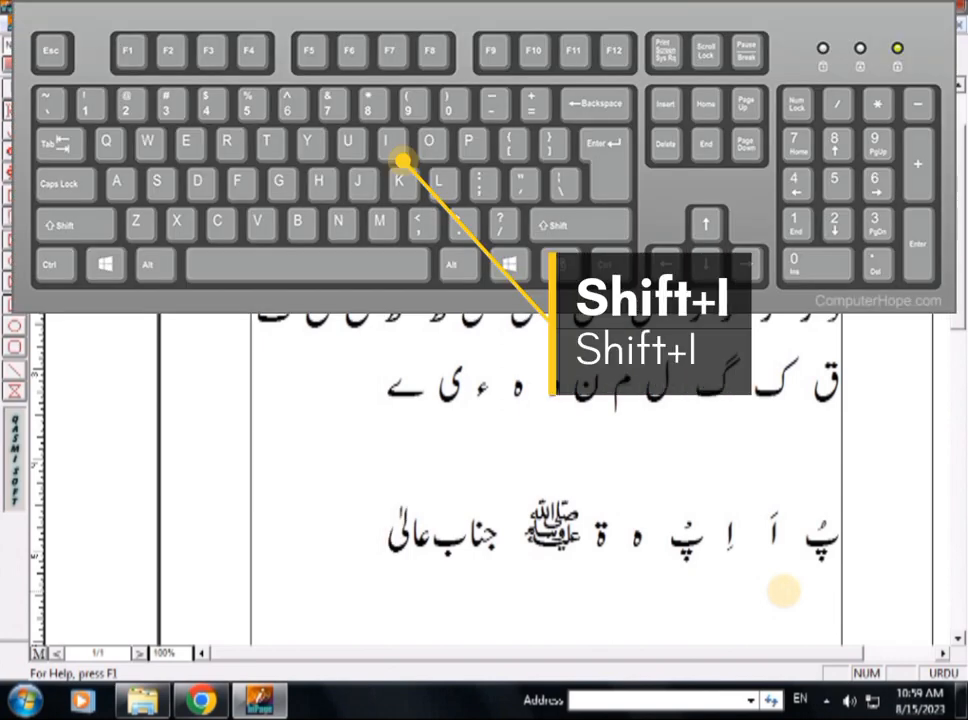
pyautogui.hotkey('shift', 'i')
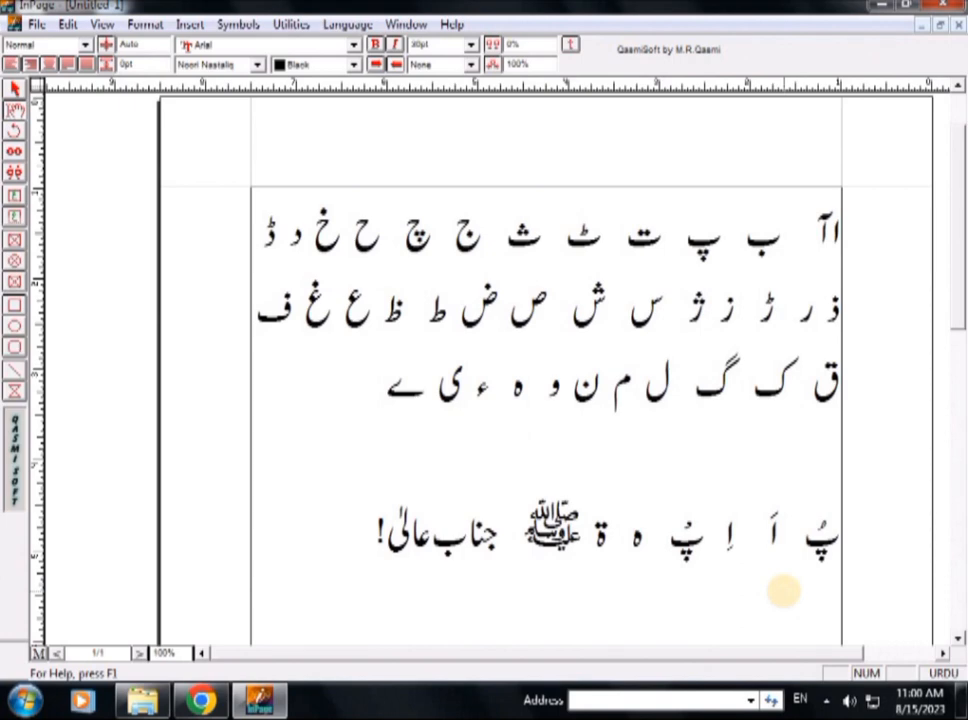
pyautogui.write('\u0601')
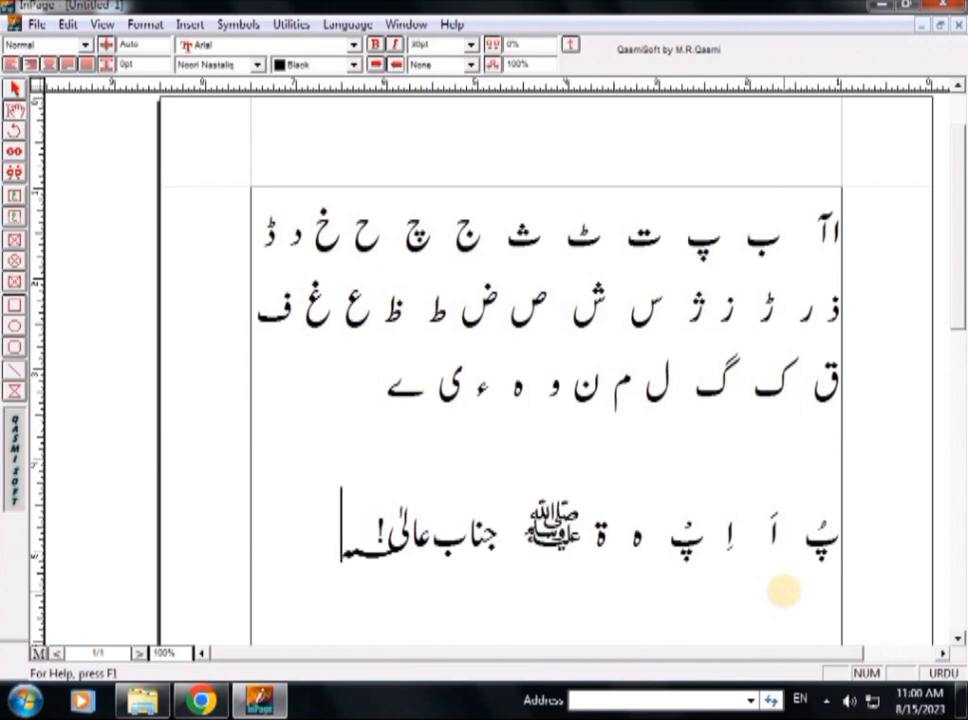
pyautogui.press('BackSpace')
pyautogui.write('\u0601')
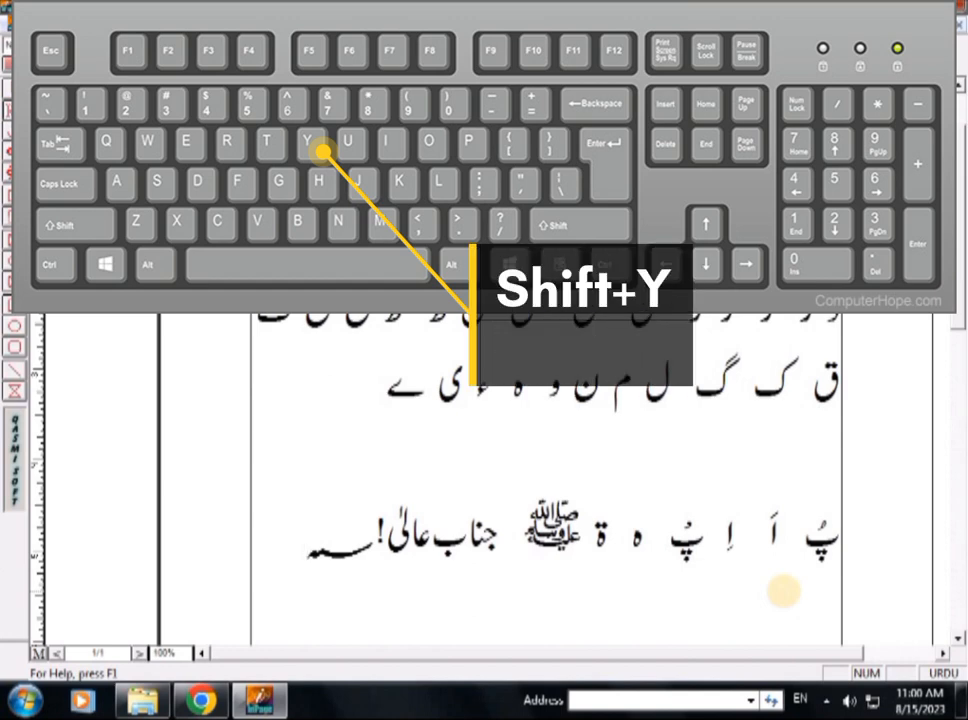
pyautogui.write('ء')
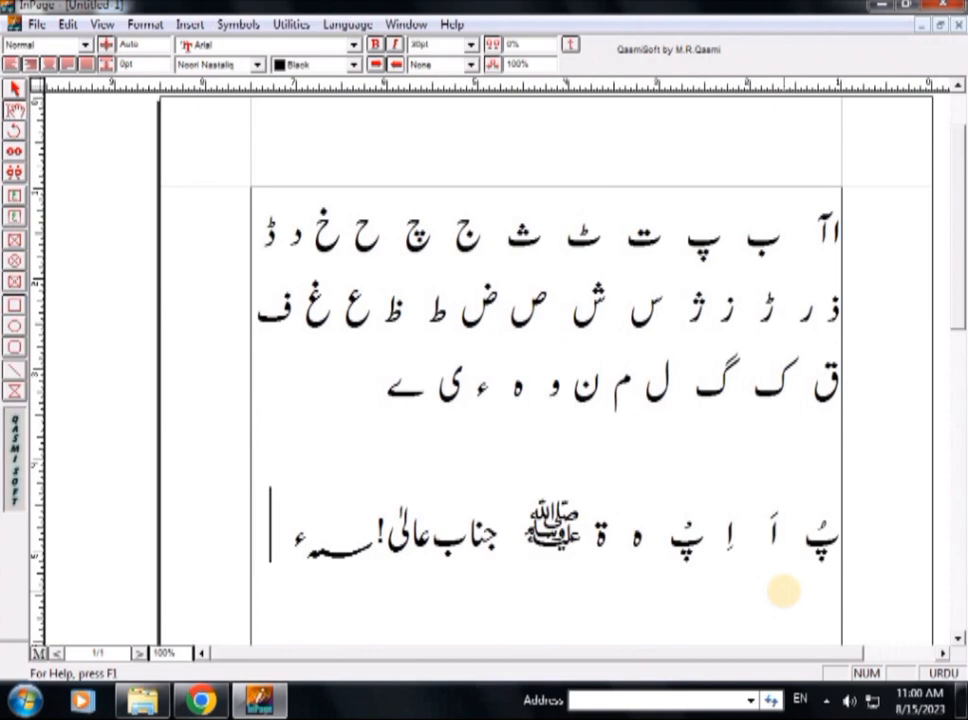
pyautogui.write('ز')
pyautogui.press('BackSpace')
pyautogui.write('ذ')
pyautogui.press('BackSpace')
pyautogui.press('Return')
pyautogui.write('ن')
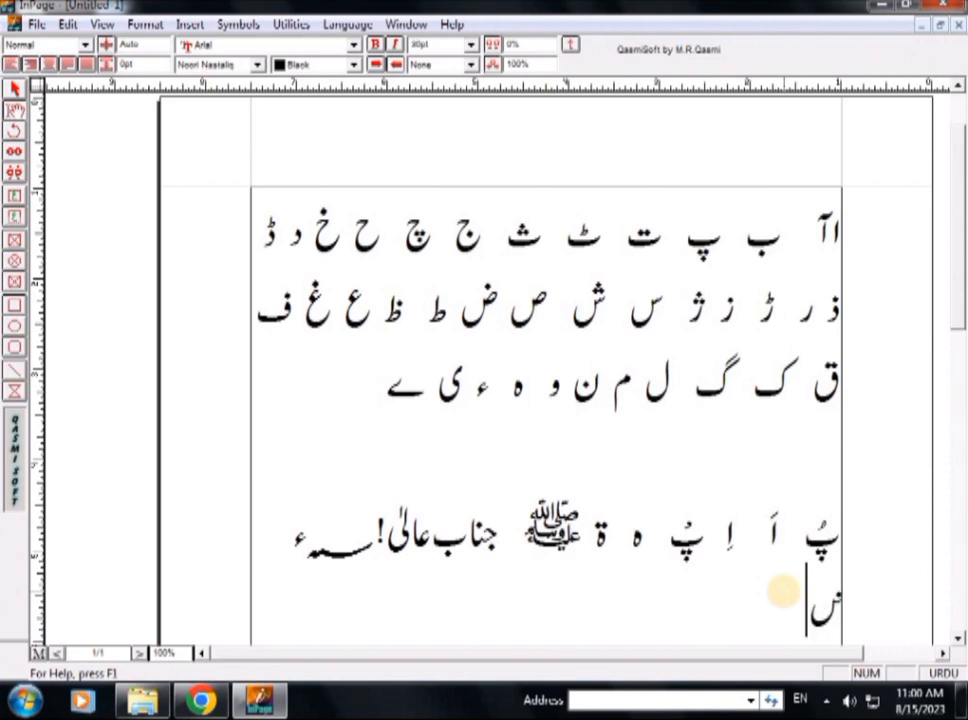
pyautogui.press('BackSpace')
pyautogui.press('BackSpace')
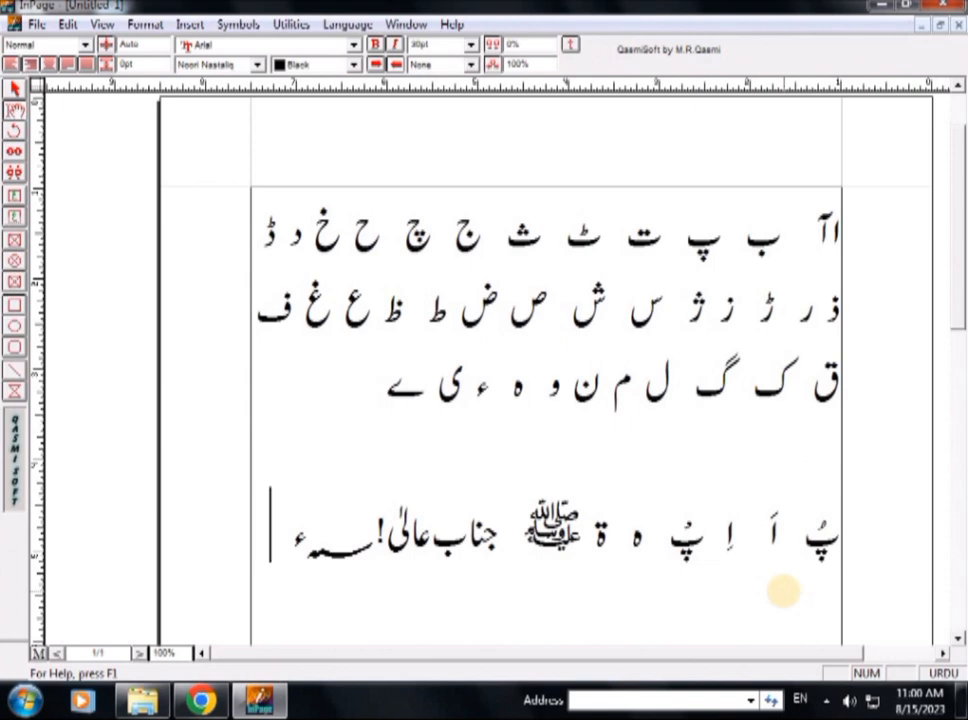
# Start a new line below the examples containing ن, ں, the small sign ؑ, the quotation mark ”, ؛ and a colon.
pyautogui.press('Return')
pyautogui.write('ن')
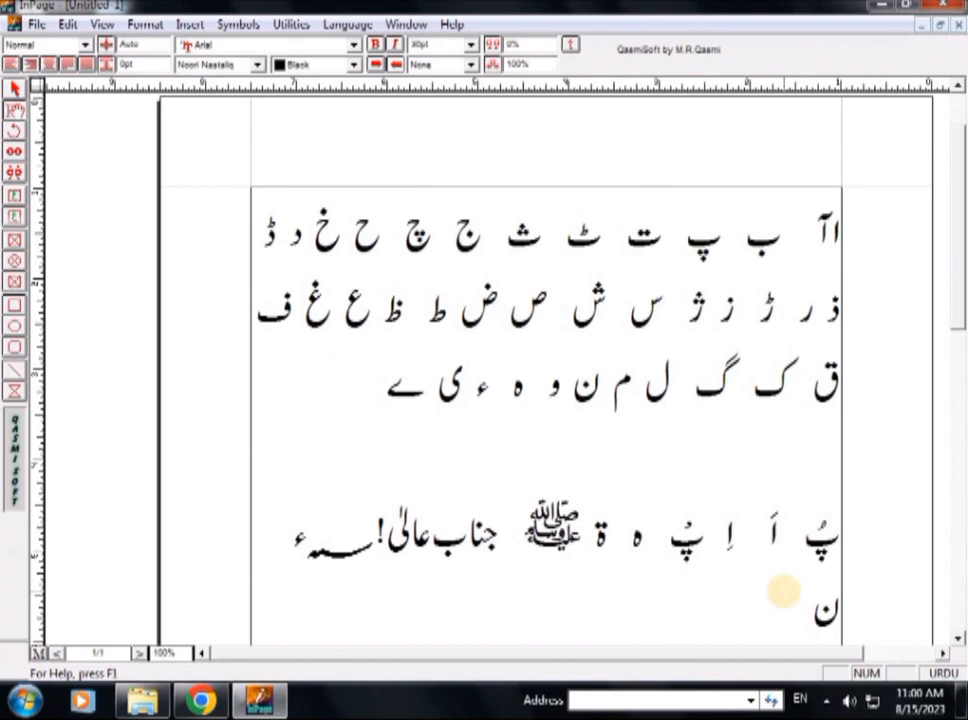
pyautogui.write(' ں ؑ ” ؛ :')
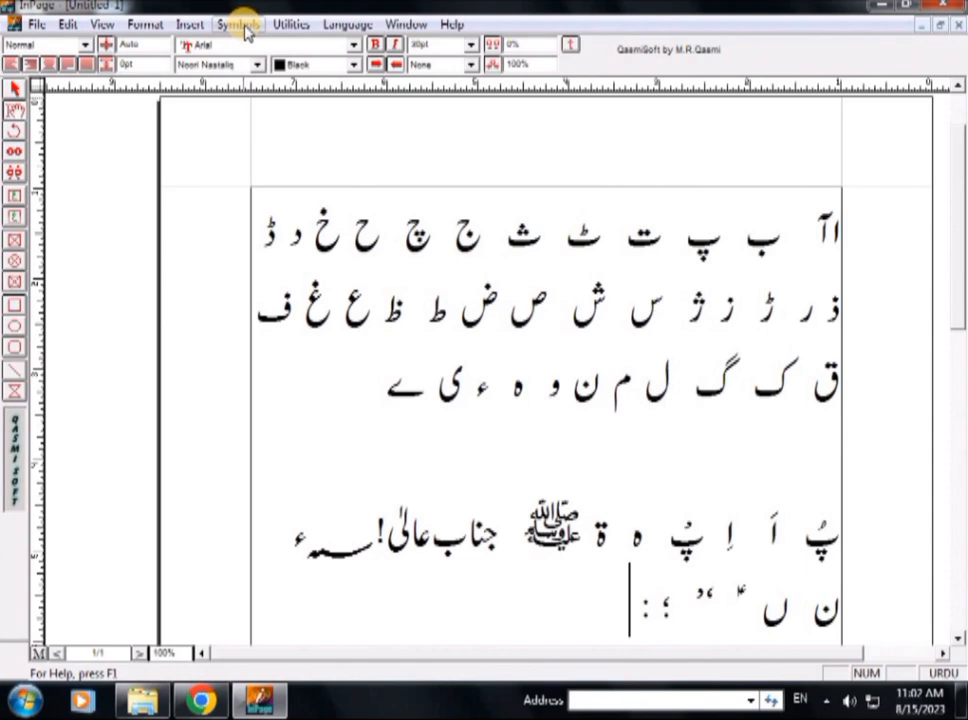
# Look through the list of insertable special symbols and their key combinations without inserting any.
pyautogui.click(240, 24)
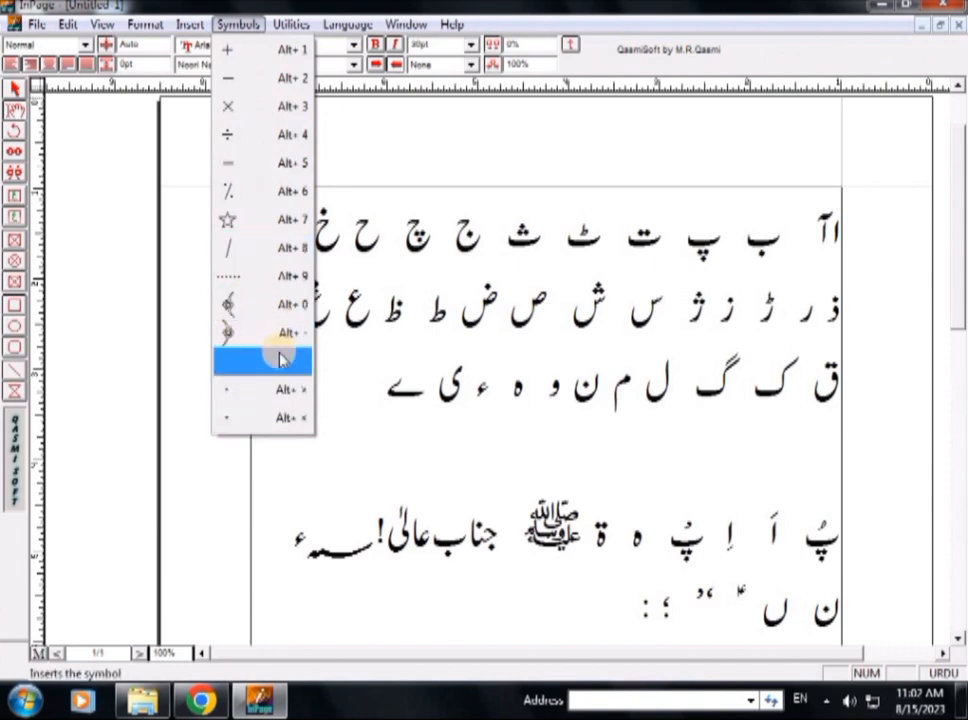
pyautogui.click(478, 212)
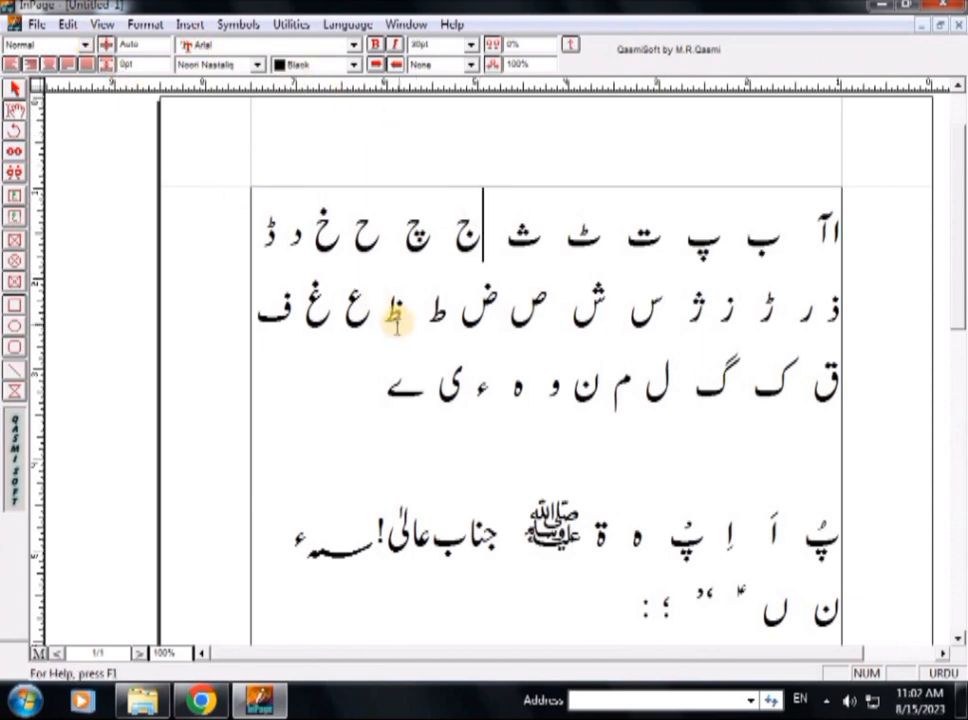
# Examine the Phonetic keyboard layout in the keyboard preferences, keep Phonetic selected, and minimize the program window.
pyautogui.click(65, 22)
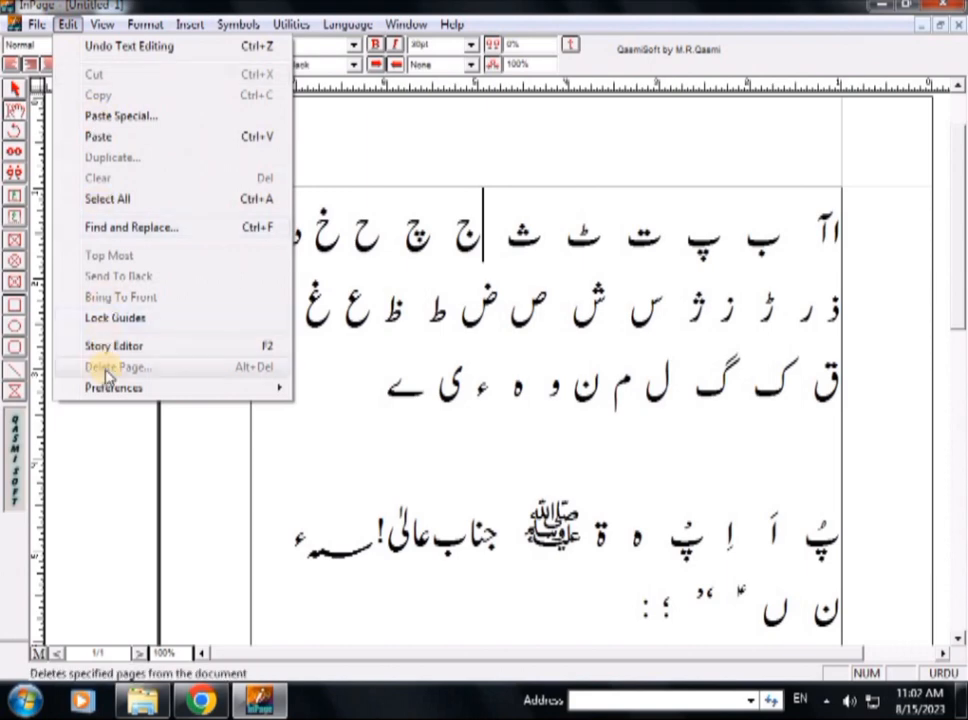
pyautogui.moveTo(112, 392)
pyautogui.click(376, 469)
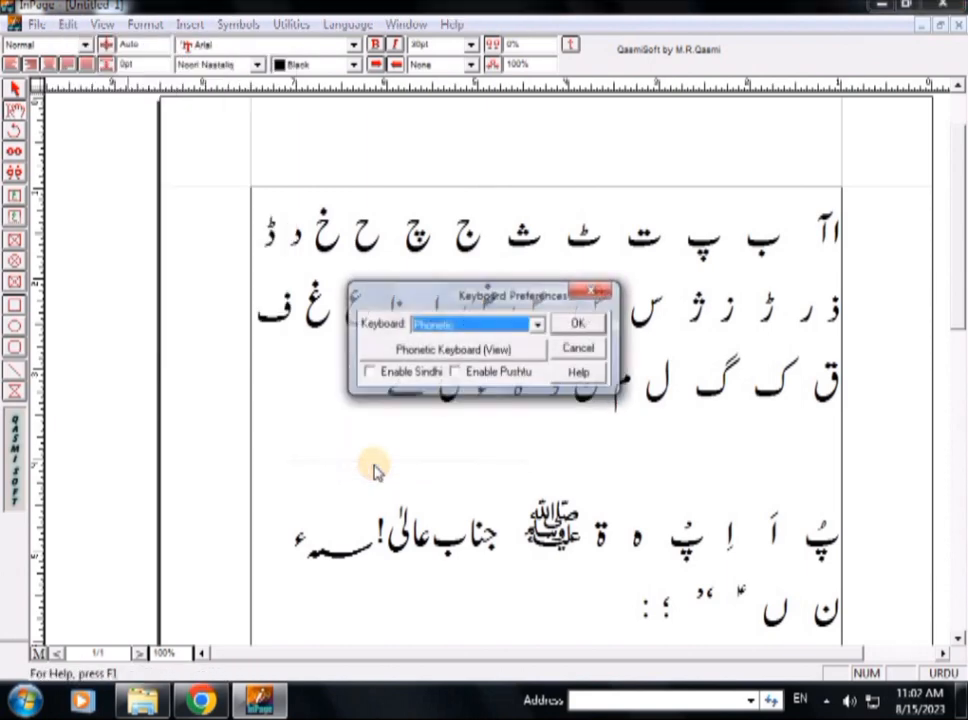
pyautogui.click(513, 348)
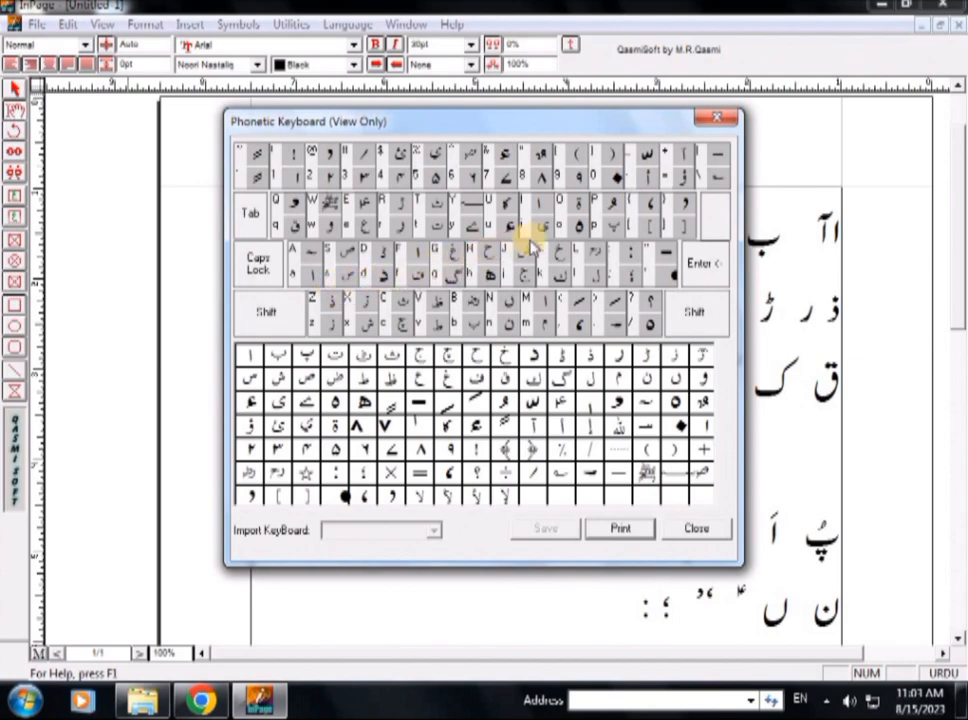
pyautogui.click(717, 117)
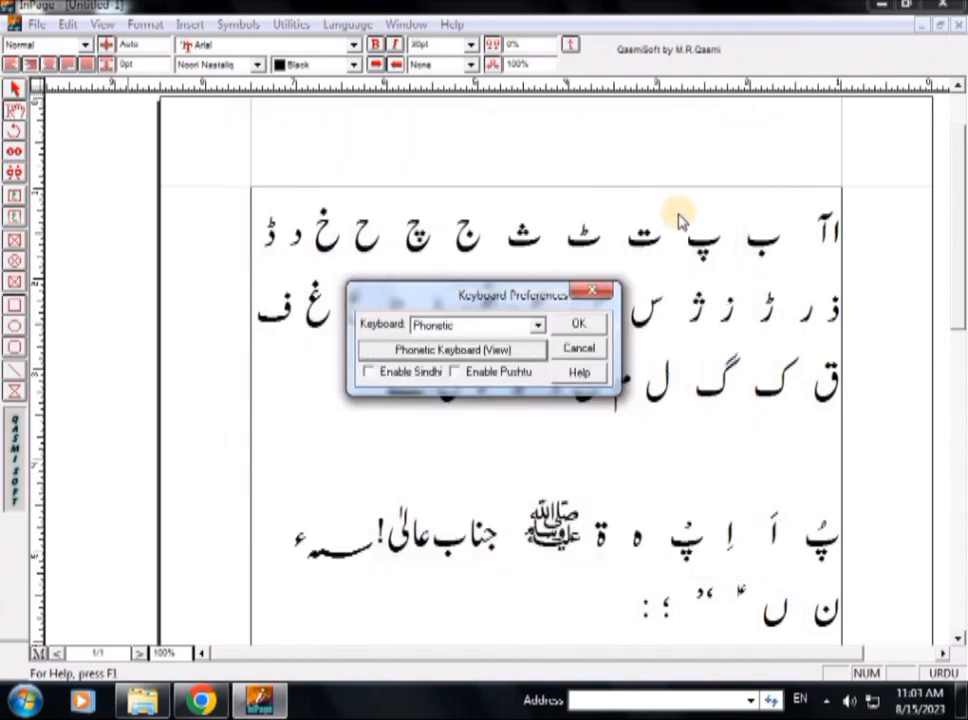
pyautogui.click(580, 326)
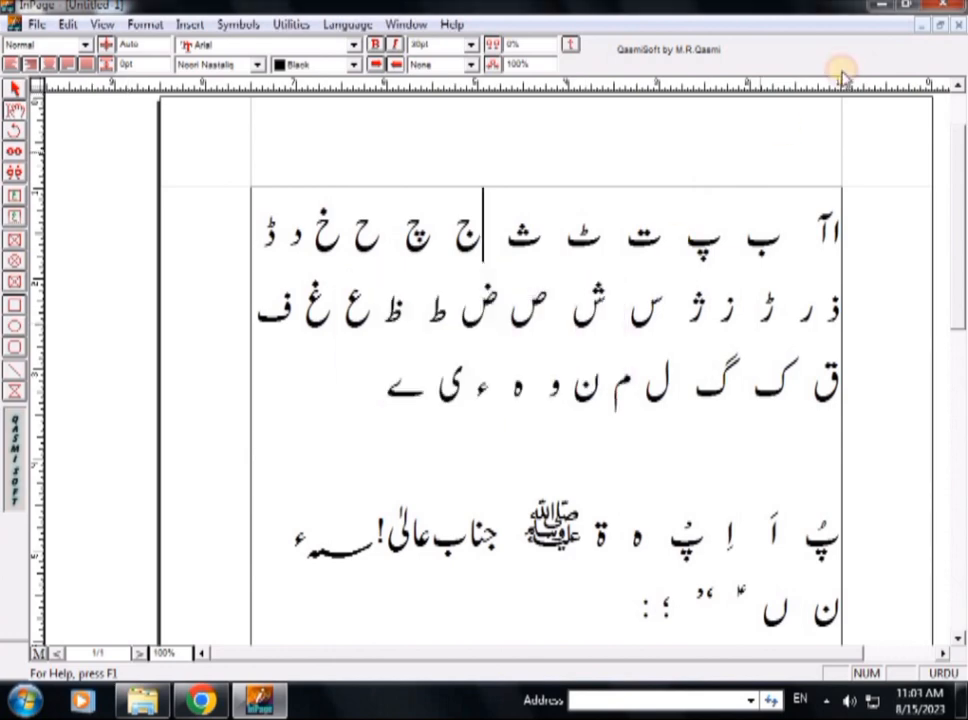
pyautogui.click(875, 10)
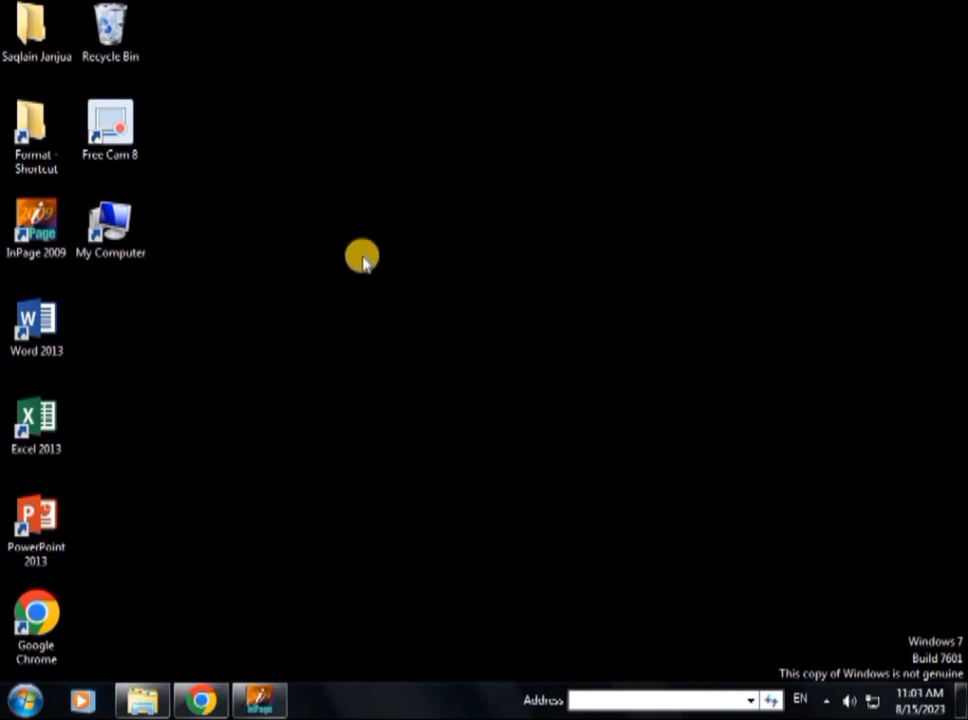